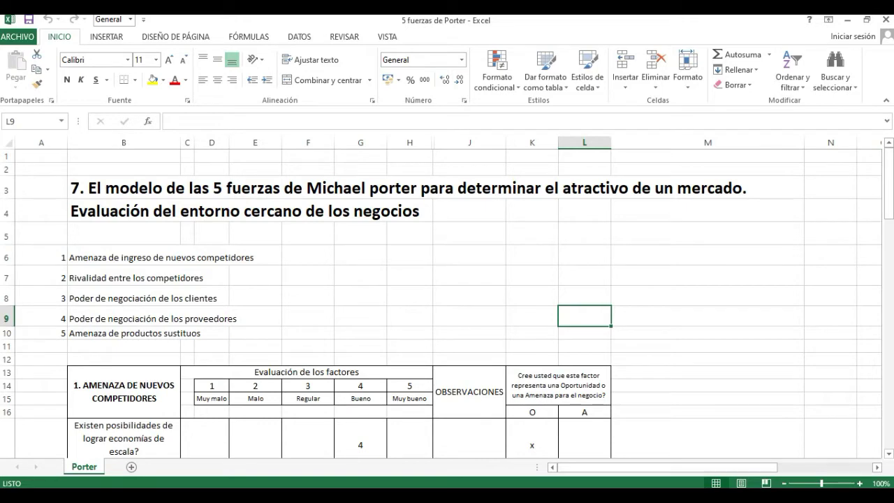
Hide the gridlines on the Porter worksheet
key("alt+n")
key("l")
key("c")
left_click(306, 372)
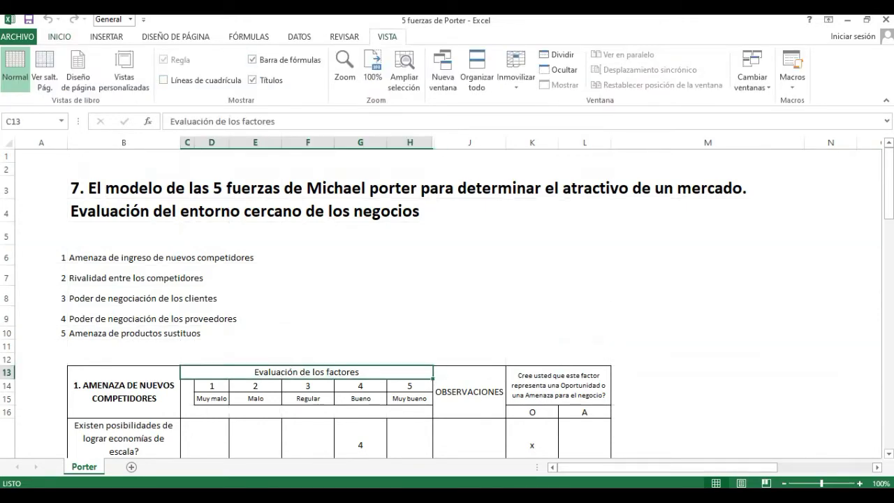
Enter a rating of 4 (Bueno) for the economies-of-scale question in the new competitors table
scroll(447, 303, "down", 2)
scroll(447, 303, "up", 1)
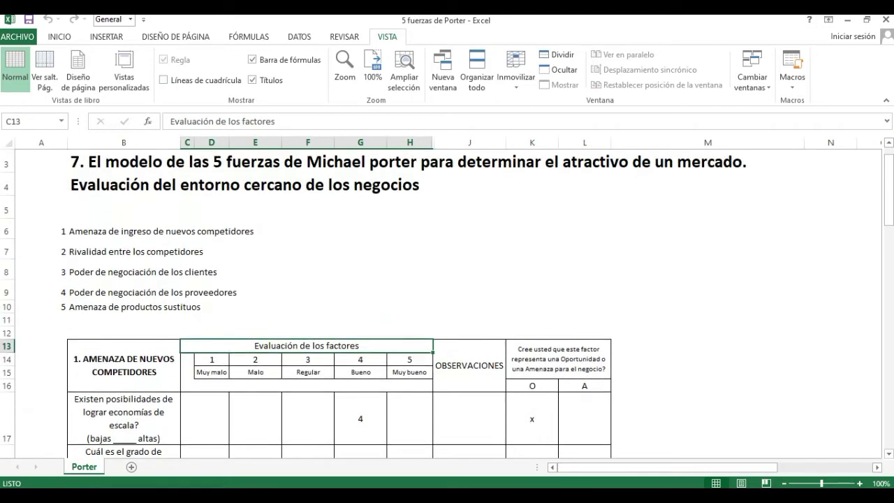
left_click(533, 320)
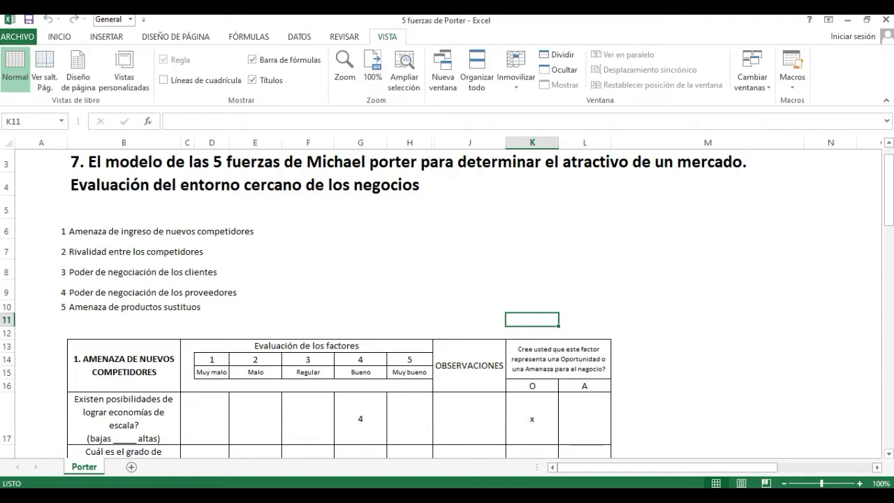
scroll(447, 305, "down", 3)
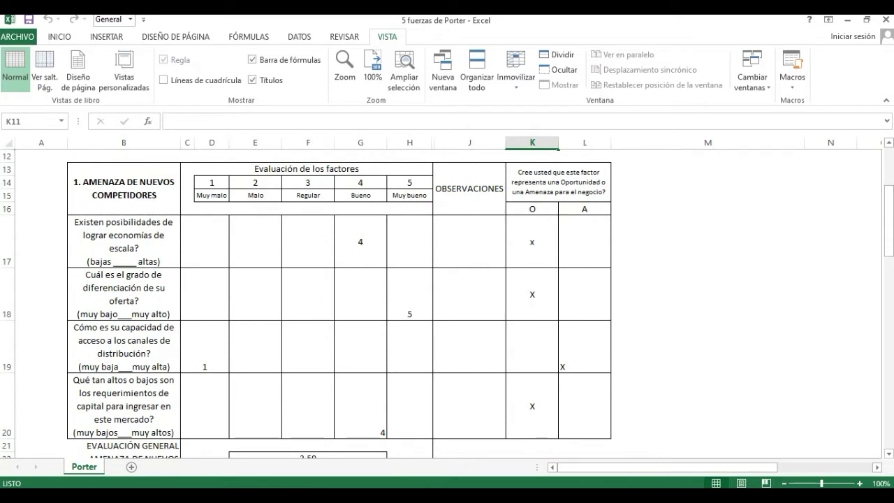
scroll(448, 305, "down", 1)
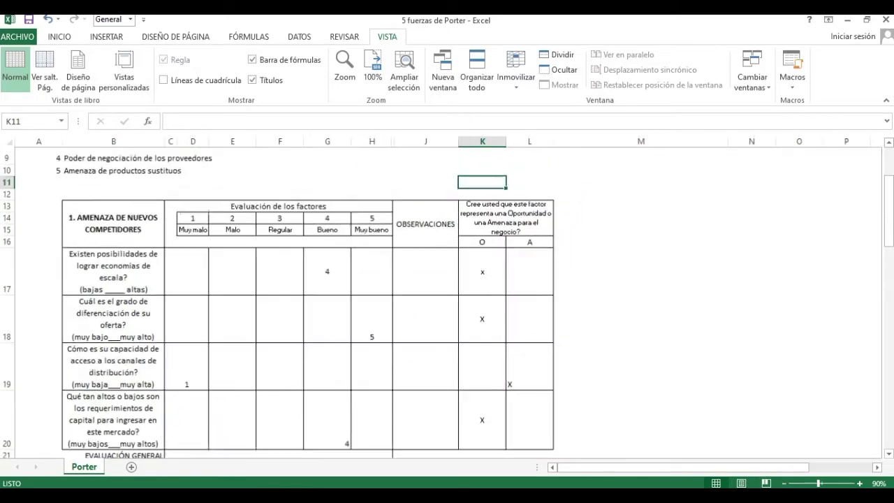
scroll(447, 305, "down", 2)
scroll(447, 306, "up", 1)
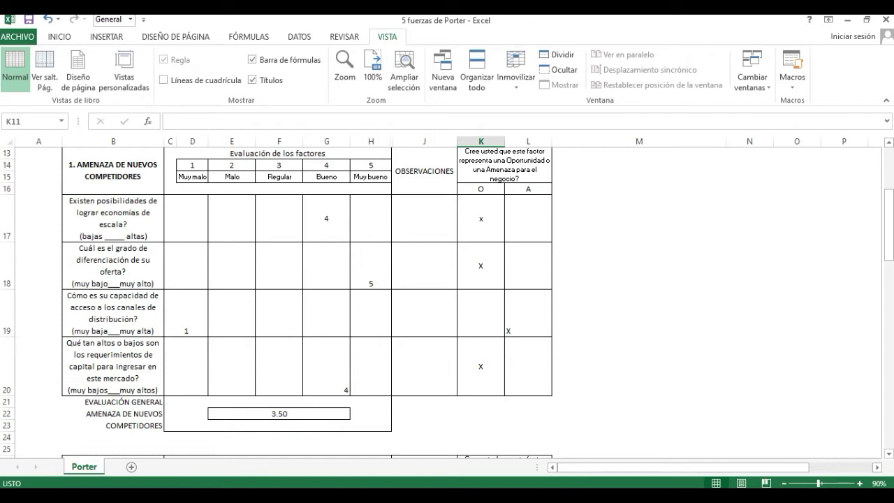
left_click(326, 218)
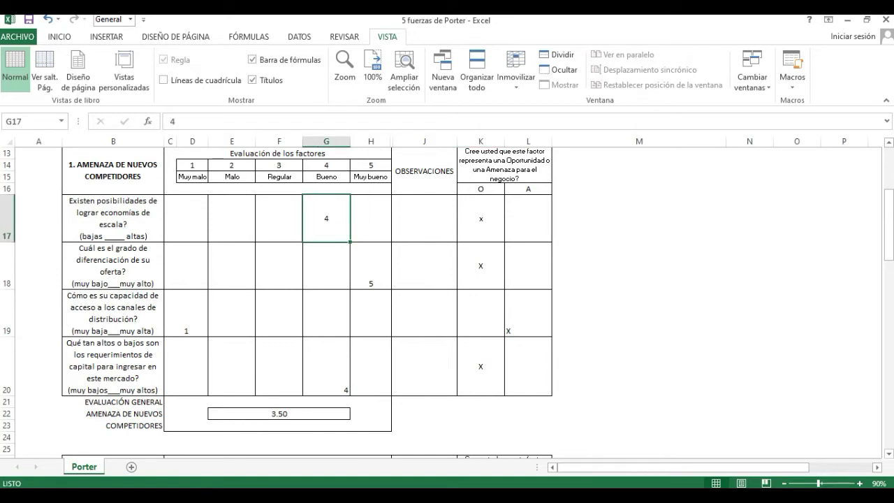
type("4")
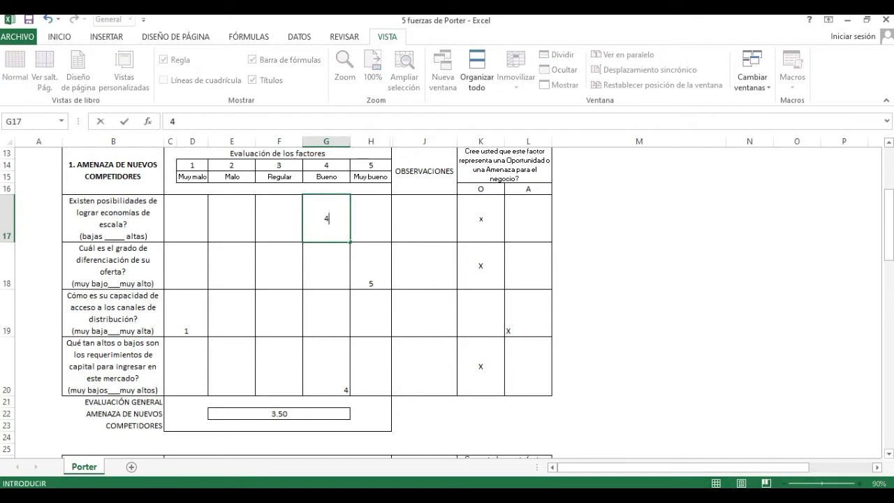
key("Return")
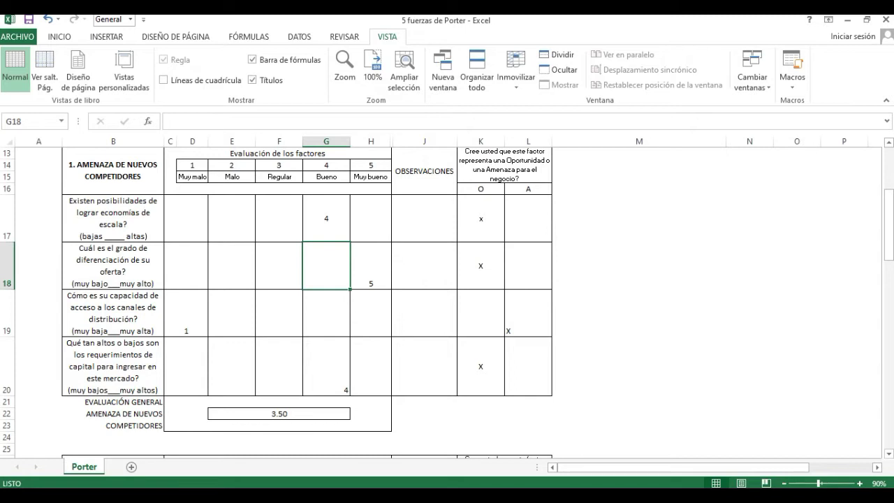
Mark the economies-of-scale factor as an opportunity with an uppercase X under O
scroll(447, 301, "up", 1)
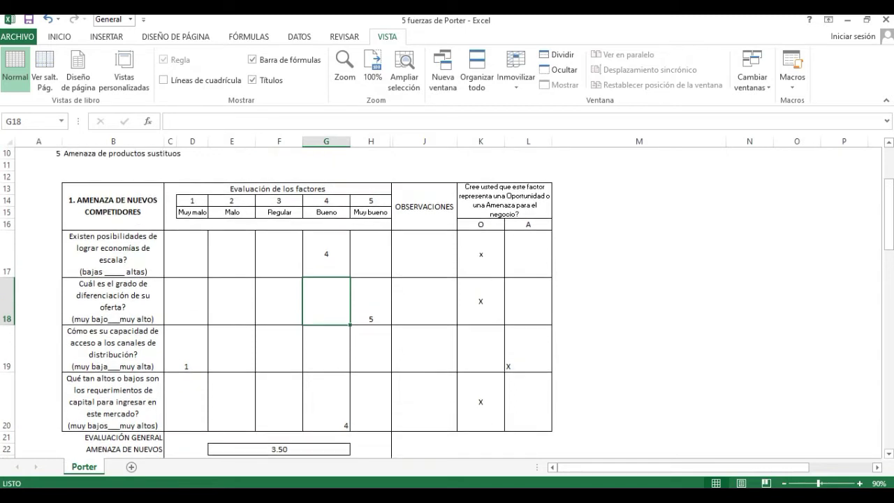
left_click(481, 254)
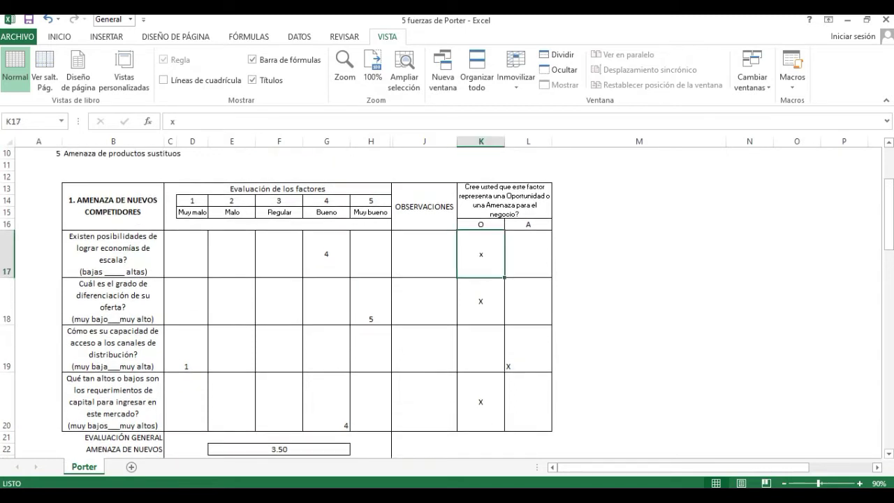
left_click(528, 254)
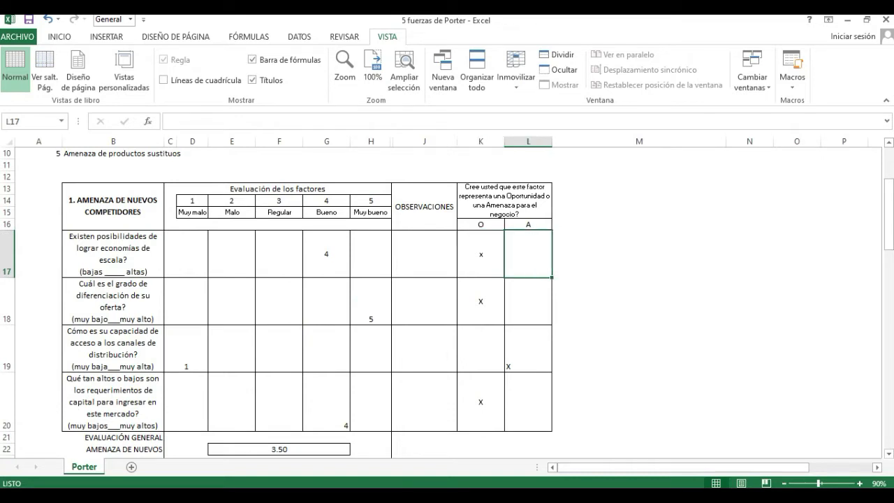
left_click(326, 253)
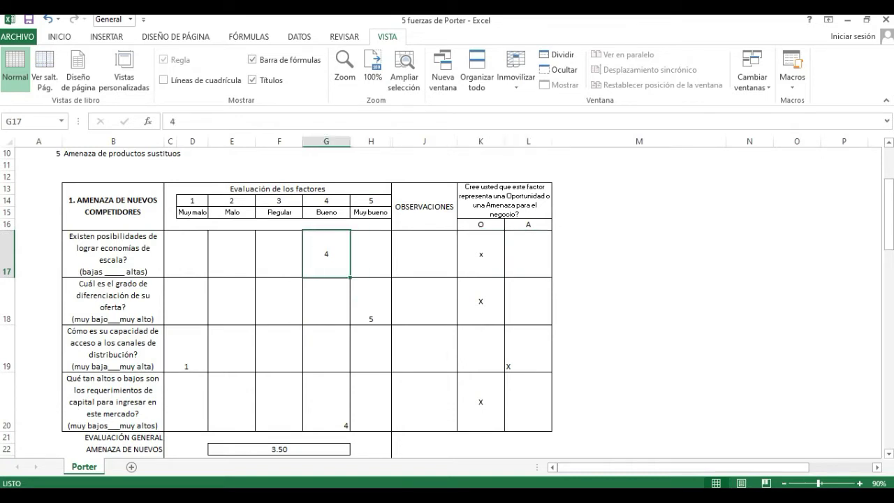
left_click(481, 253)
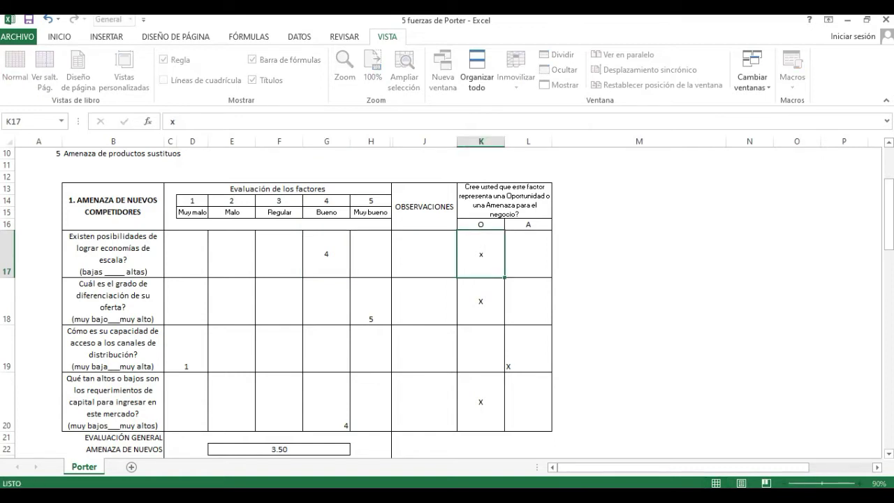
left_click(481, 301)
left_click(481, 254)
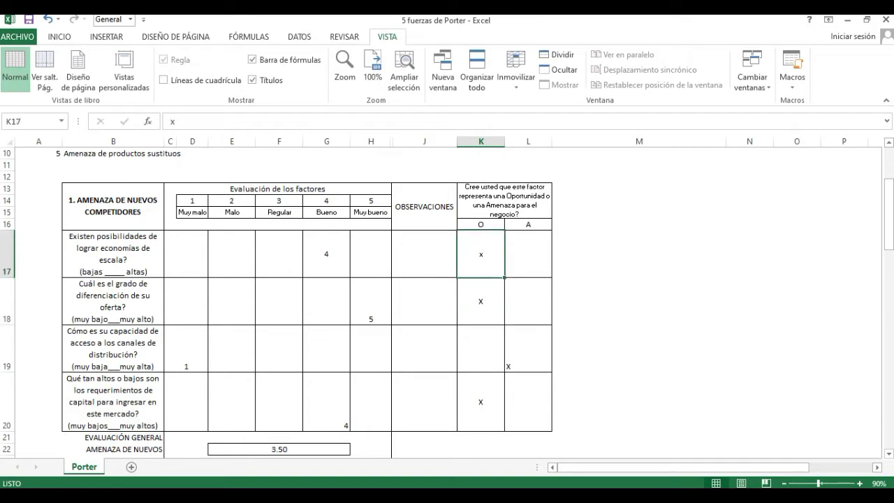
type("X")
key("Return")
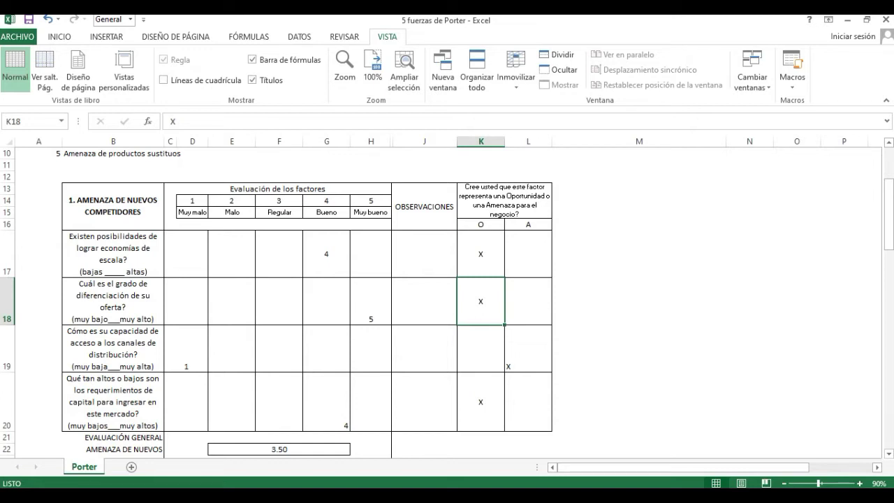
Clear the Muy bueno rating of the offer differentiation question and enter 2 under Malo instead
key("Left")
key("Left")
key("Left")
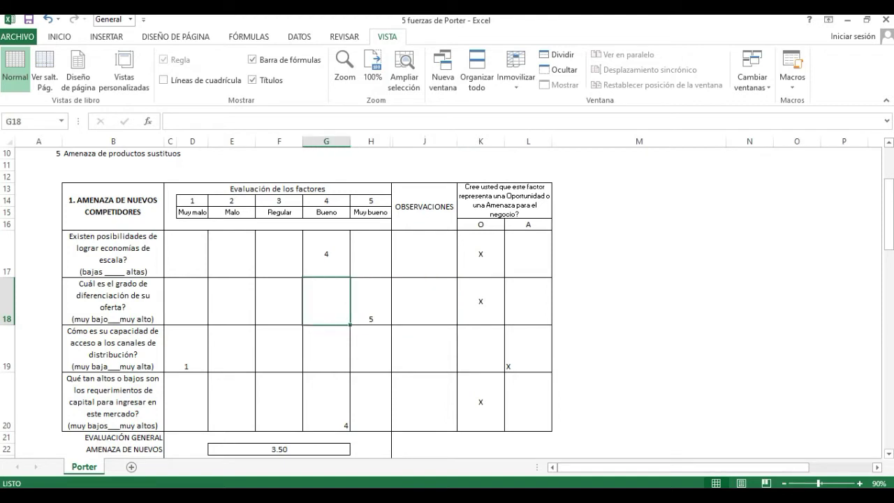
key("Right")
key("BackSpace")
key("Left")
key("Left")
key("Left")
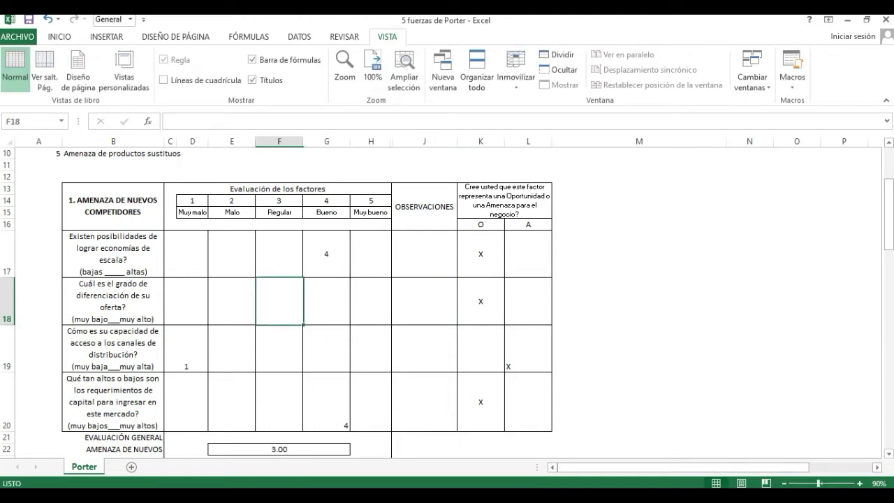
type("2")
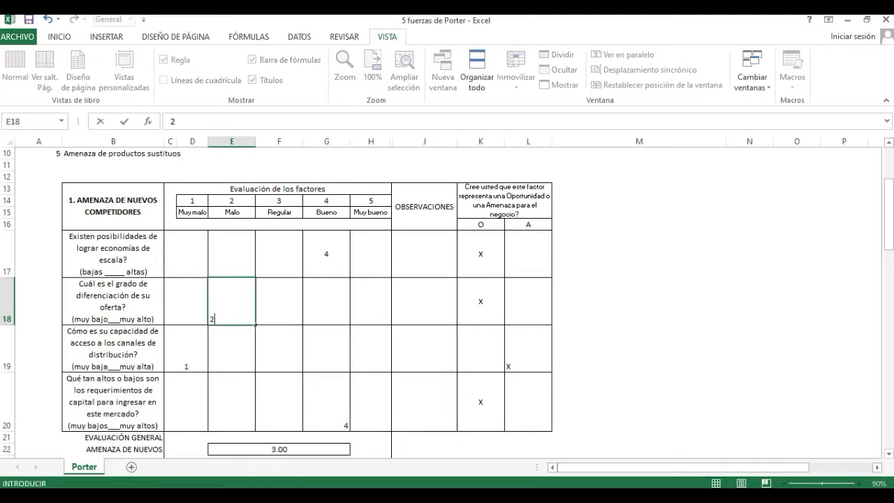
key("Right")
Reclassify the offer differentiation factor as a threat by clearing its mark under O and entering X under A
key("Right")
key("Right")
key("Right")
key("Right")
key("Delete")
key("Right")
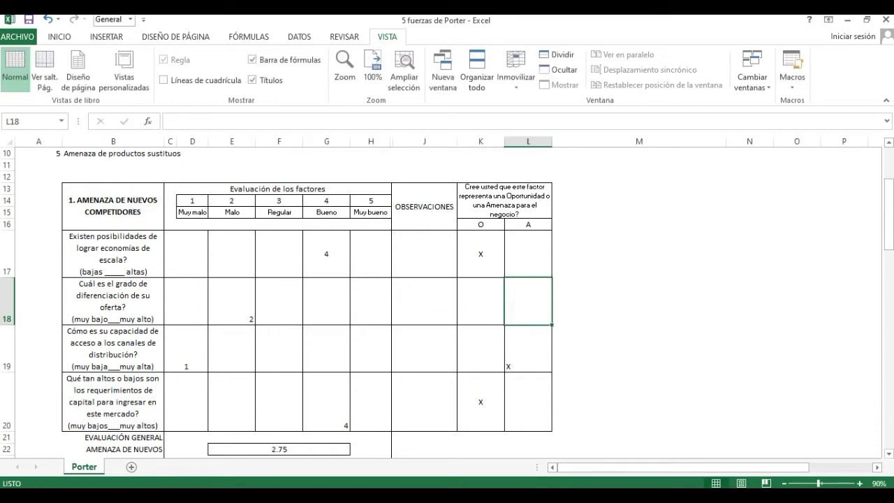
type("X")
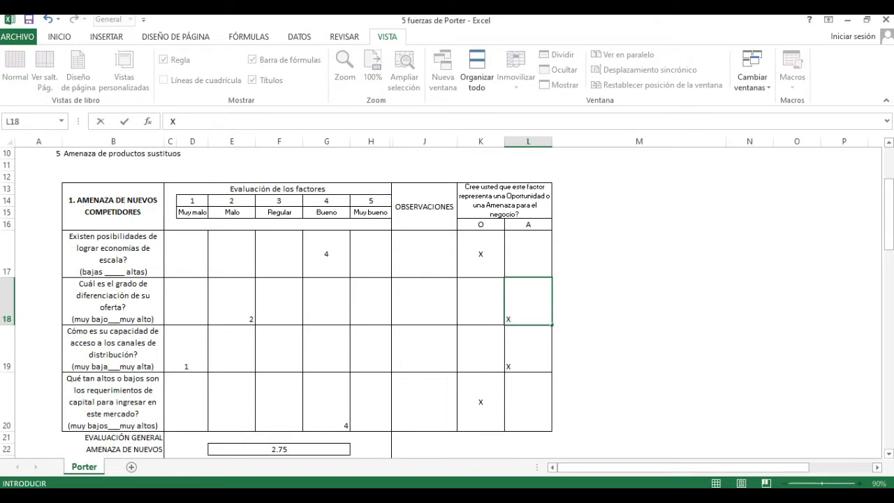
key("Return")
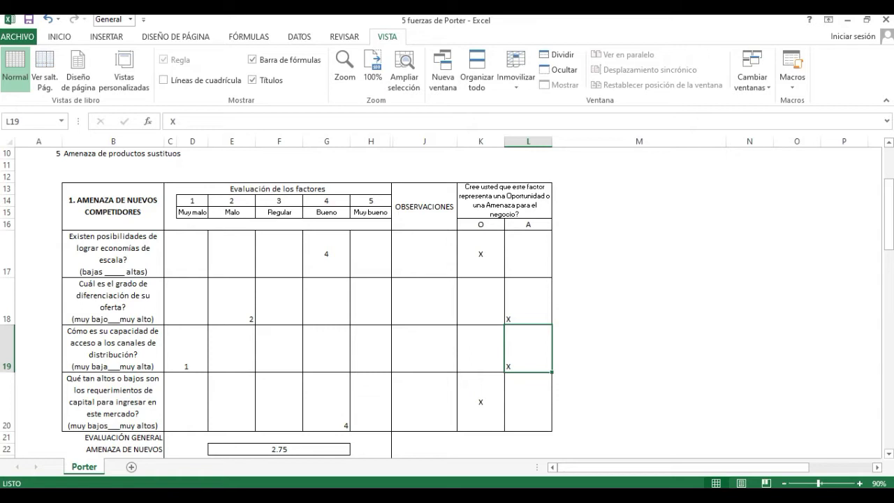
Examine the capital requirements row and the average formula in the general evaluation of new competitors
scroll(447, 300, "down", 1)
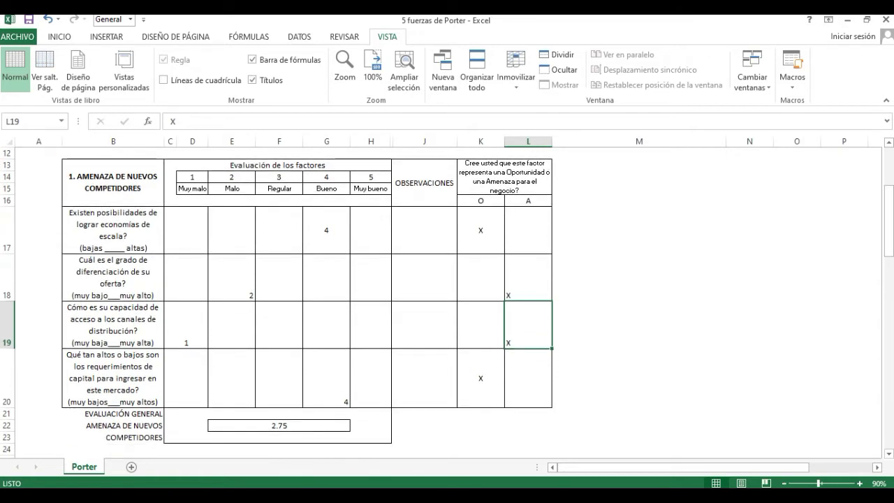
left_click(480, 377)
scroll(447, 300, "down", 1)
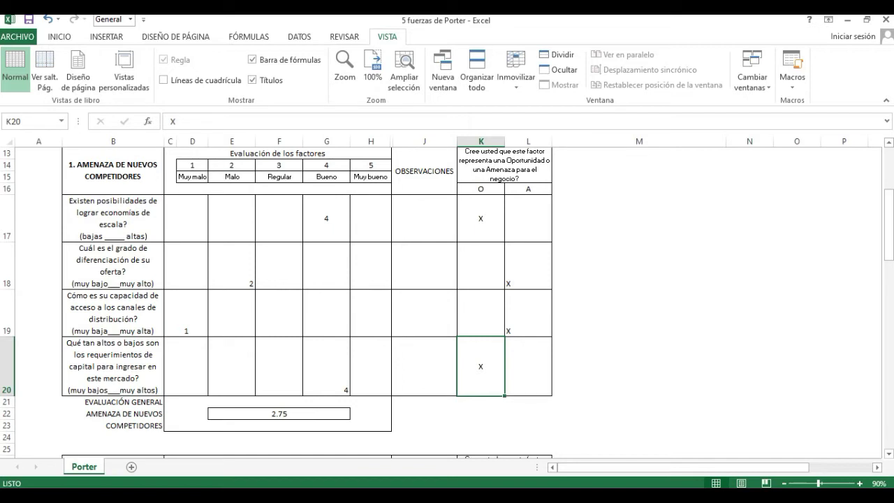
left_click(279, 414)
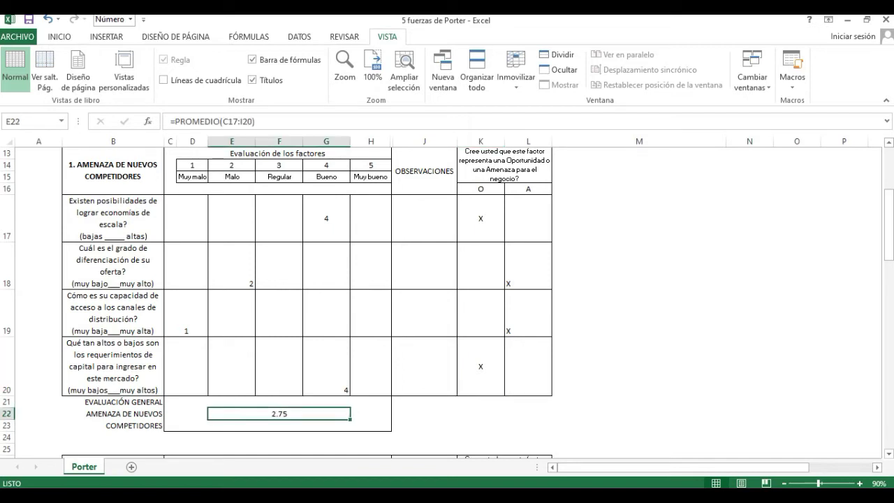
left_click(481, 426)
left_click(481, 414)
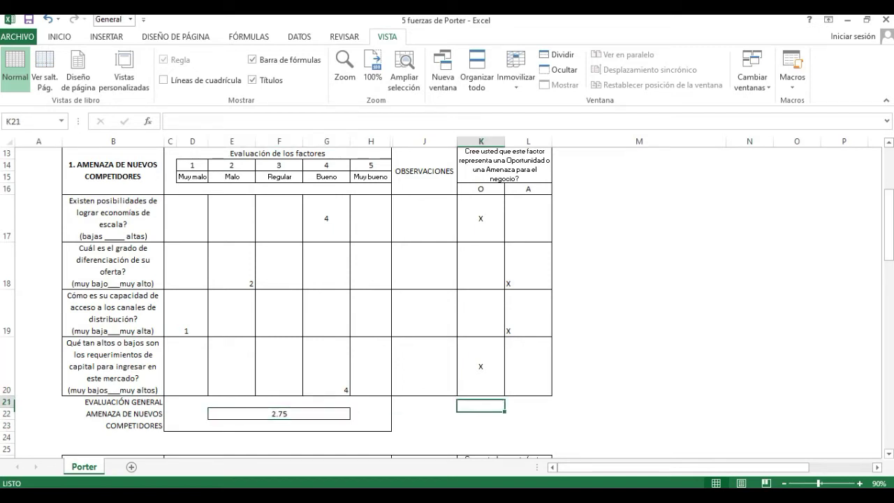
left_click(424, 366)
left_click(338, 366)
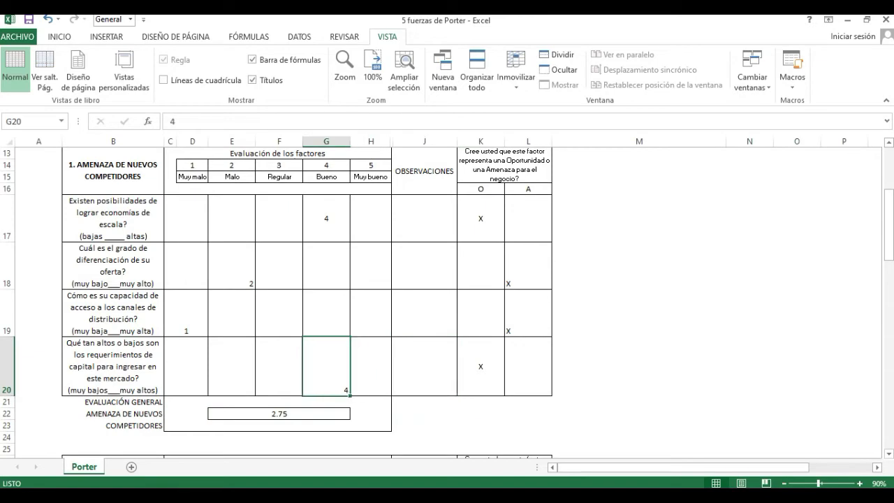
Rate the number of competitors in the industry 3 (Regular) in the rivalry table and clear its Bueno rating
scroll(447, 303, "down", 1)
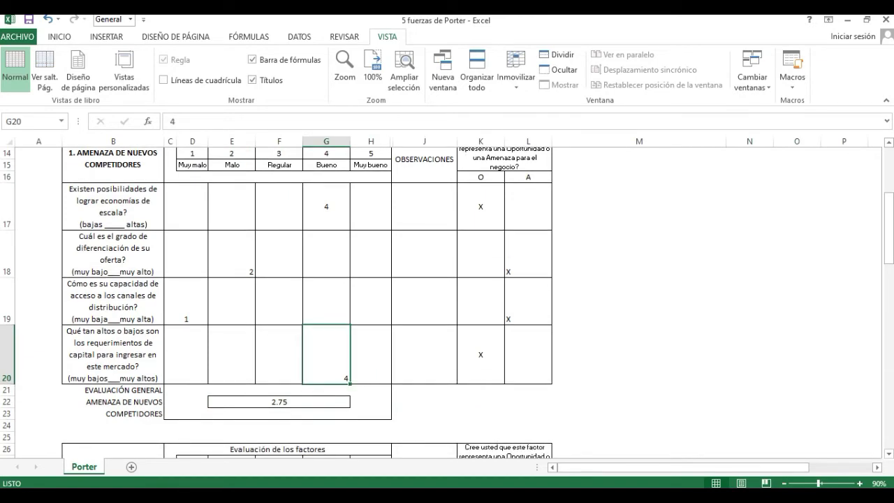
scroll(447, 303, "down", 2)
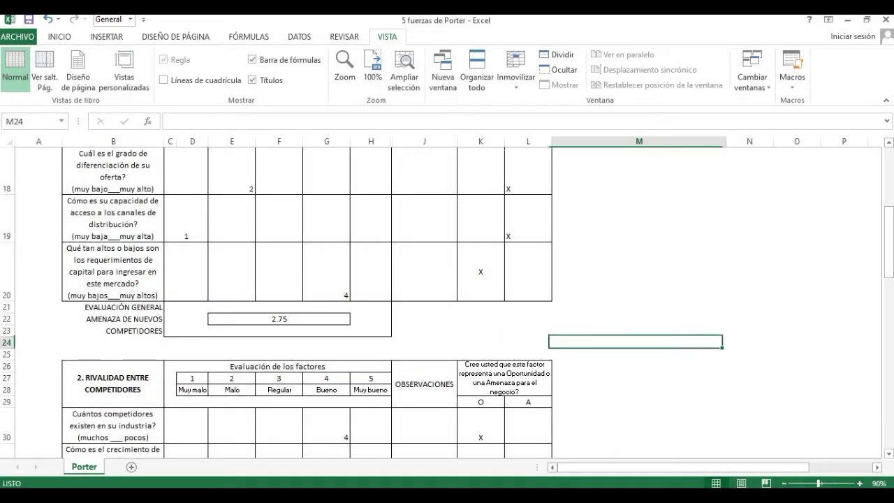
scroll(447, 303, "down", 3)
scroll(448, 303, "up", 1)
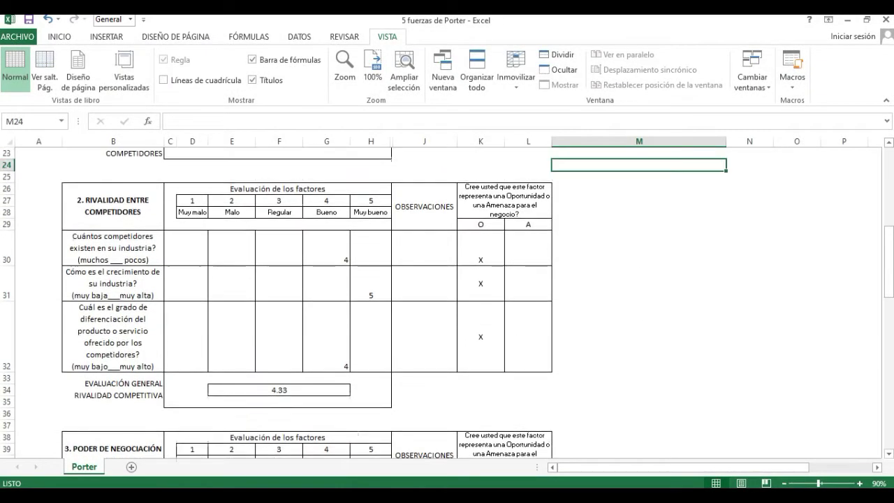
scroll(447, 304, "down", 2)
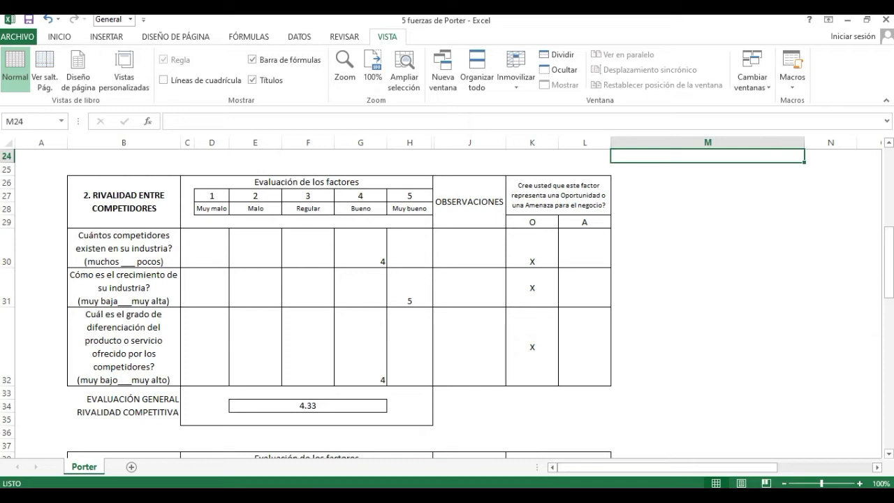
left_click(307, 248)
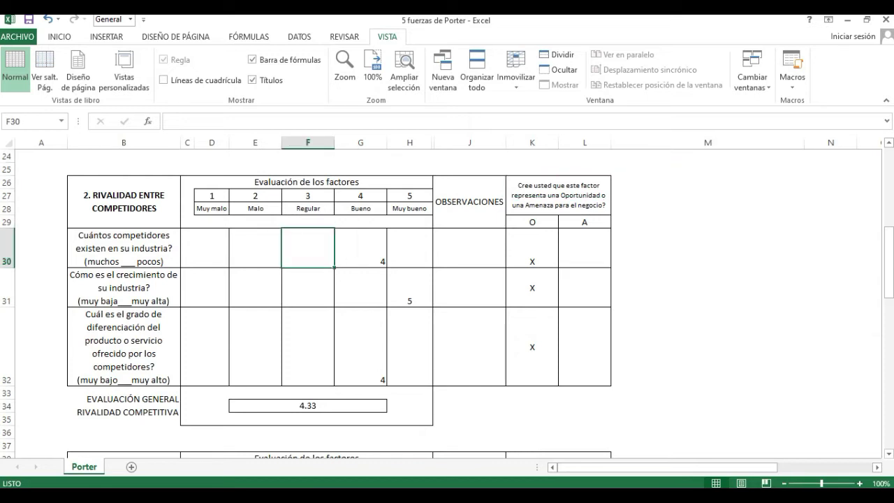
type("3")
key("Tab")
key("Delete")
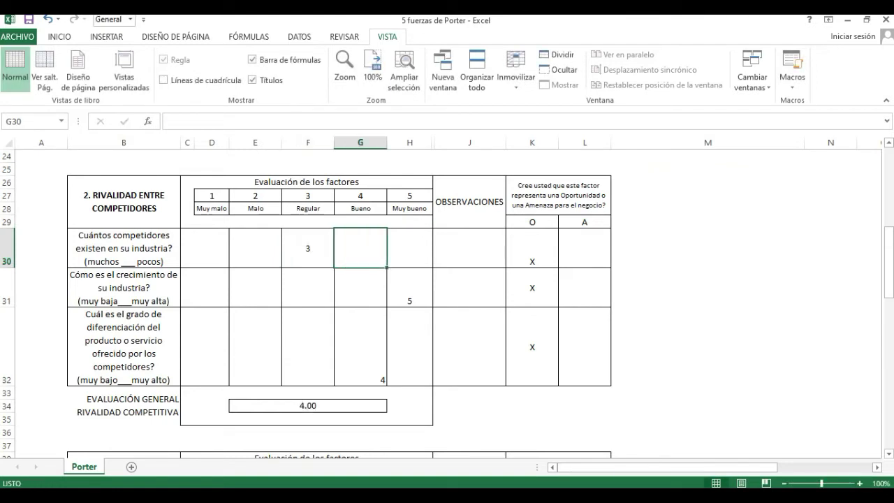
Enter "En 5 años es probable que existan el dobel de competidores" as the observation for the number of competitors and clear it again
key("Tab")
key("Tab")
key("Tab")
key("Left")
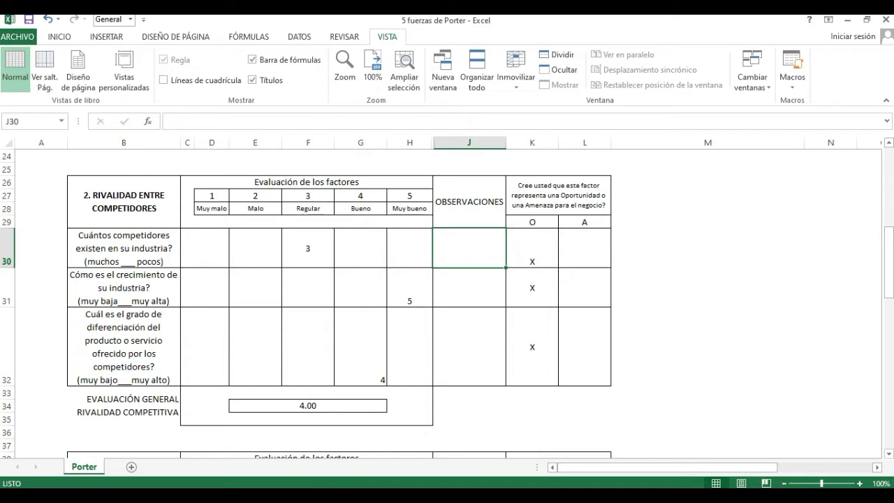
key("F2")
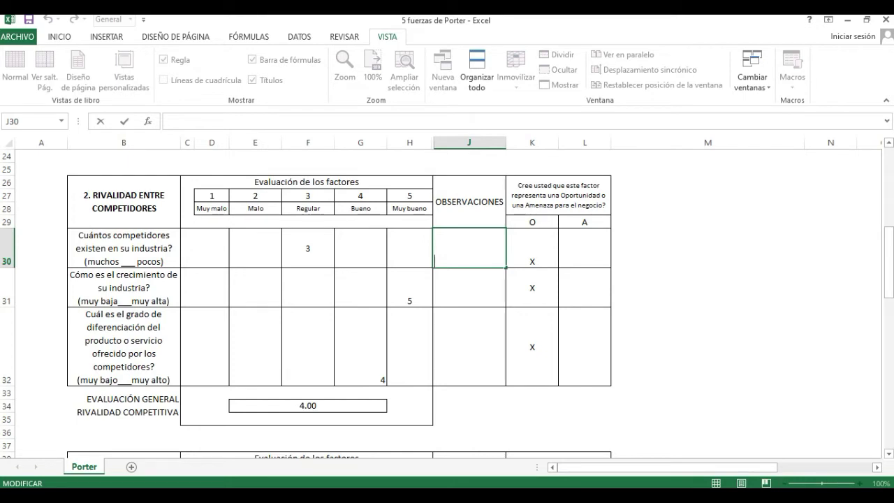
type("En 5 años esprobabl")
key("BackSpace")
key("BackSpace")
type("ble que existan el dobel de competidores")
key("Return")
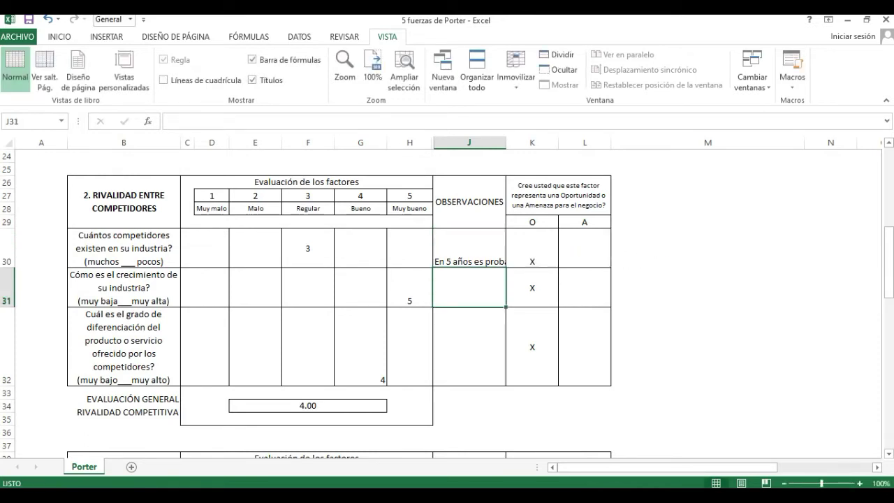
left_click(468, 247)
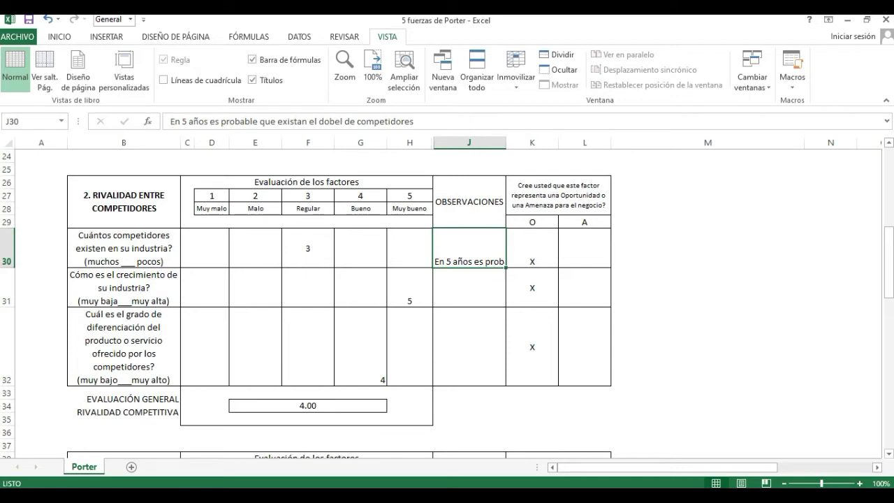
key("Delete")
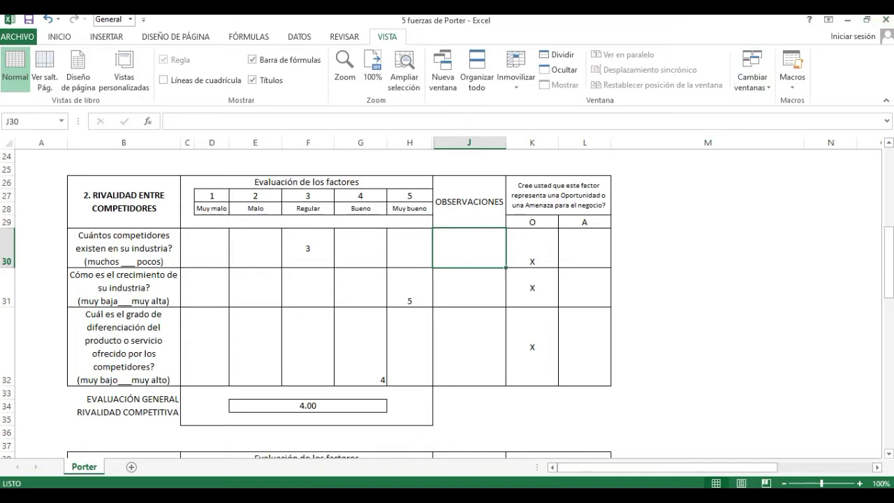
Clear the Bueno rating of the competitors' product differentiation question in the rivalry table and enter 2 under Malo instead
left_click(409, 287)
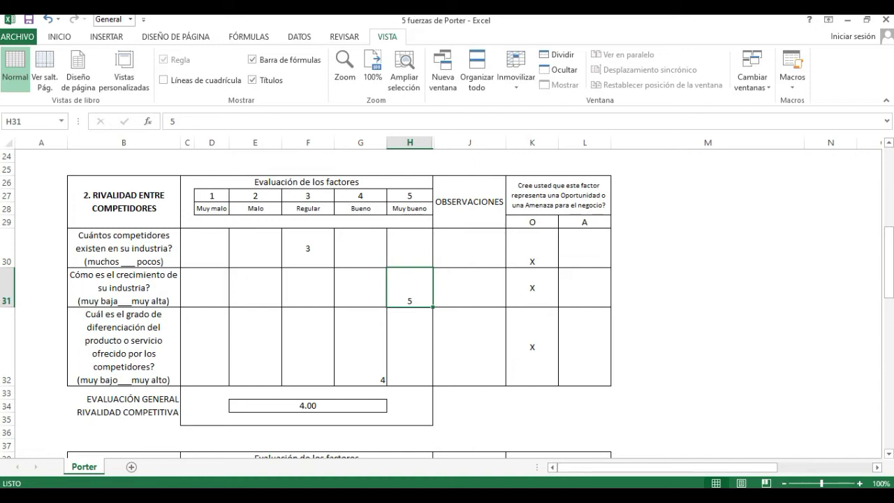
left_click(409, 347)
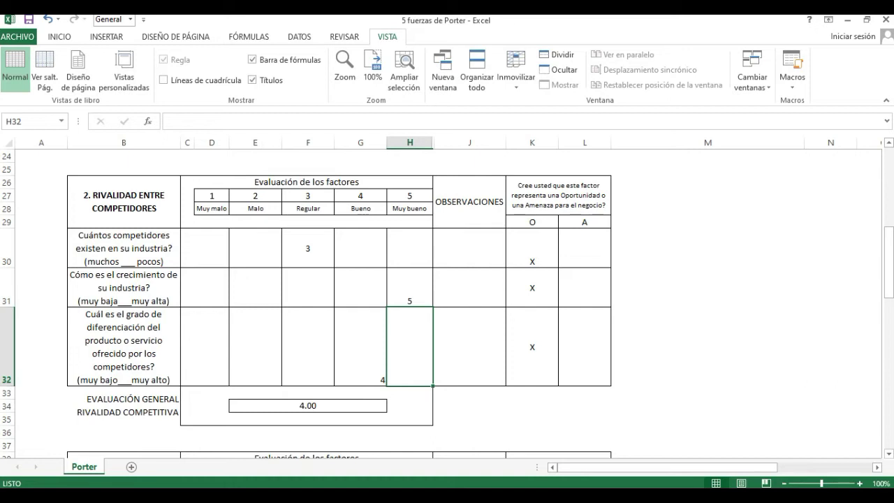
key("Down")
key("Left")
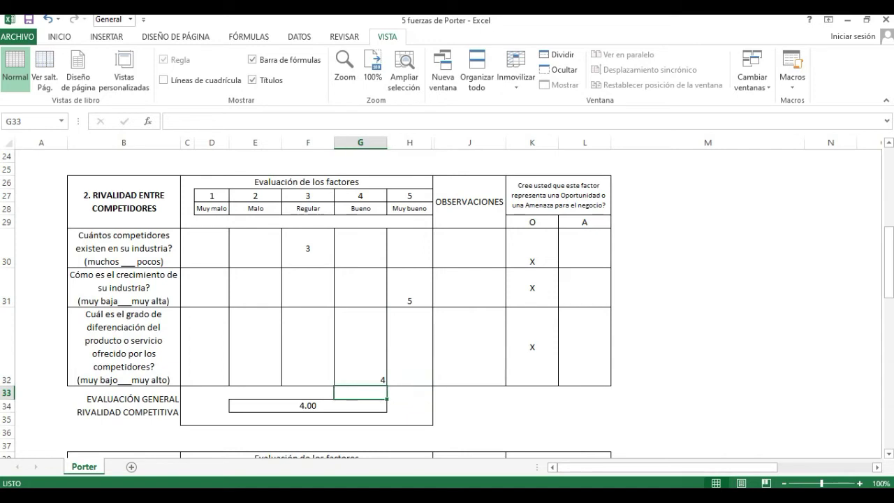
key("Up")
key("Right")
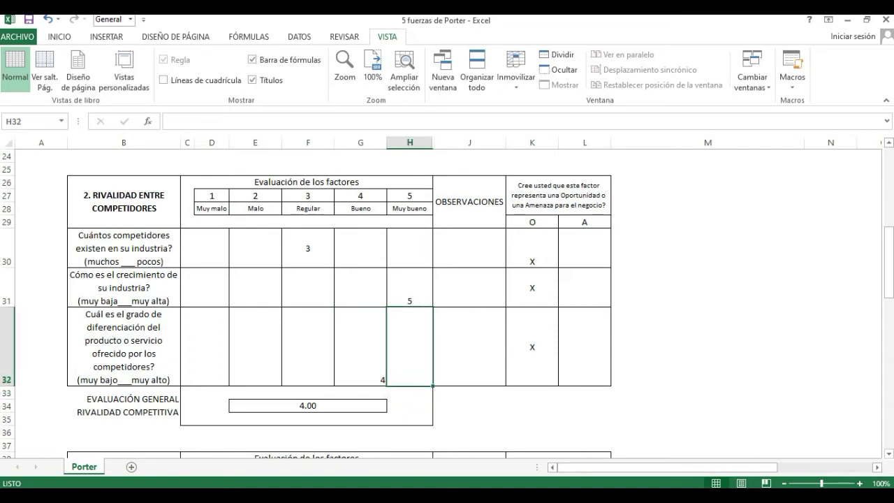
left_click(360, 346)
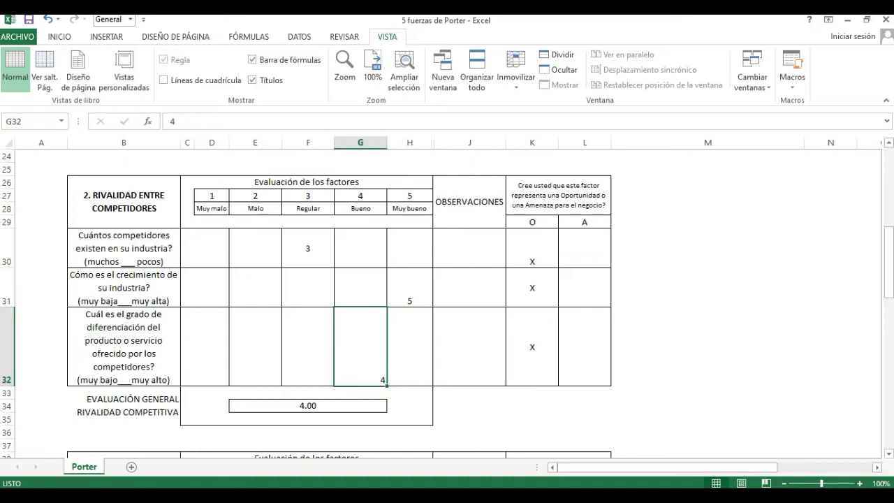
key("Delete")
key("Left")
key("Left")
type("2")
Reclassify the competitors' product differentiation factor as a threat by clearing its mark under O and entering X under A
key("Right")
key("Right")
key("Right")
key("Right")
key("Right")
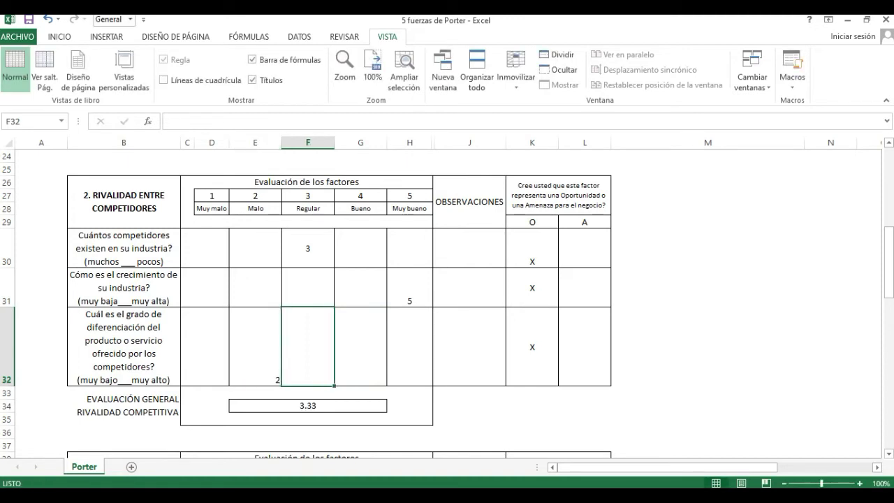
key("Delete")
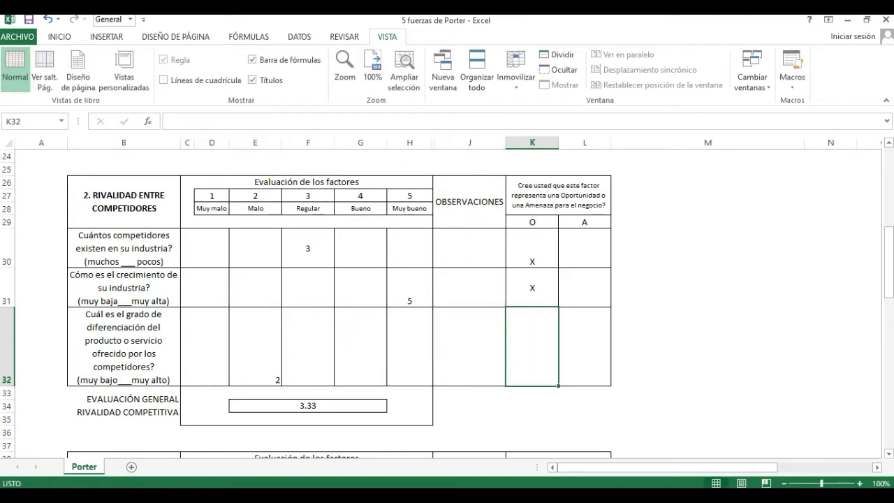
key("Right")
type("x")
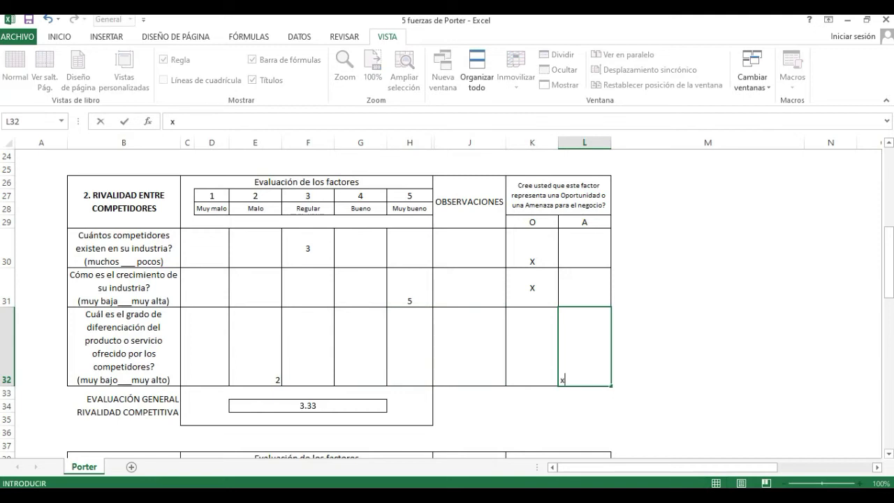
key("BackSpace")
type("X")
key("Return")
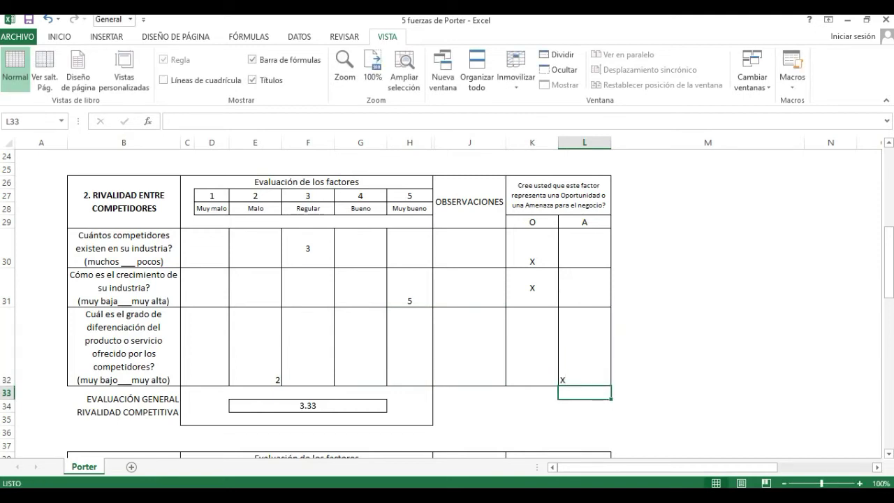
In the customer bargaining power table, enter 1 under Malo for substitute availability and clear its Muy bueno rating
scroll(447, 302, "down", 2)
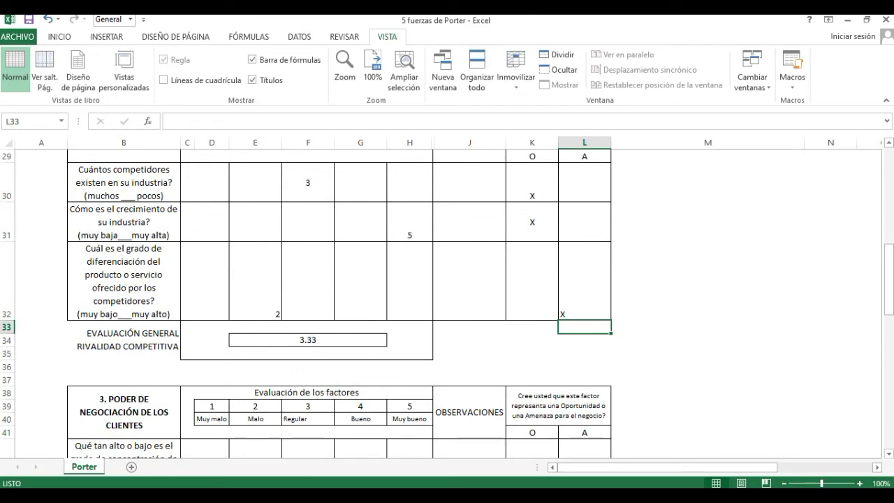
scroll(447, 302, "down", 3)
scroll(447, 302, "up", 5)
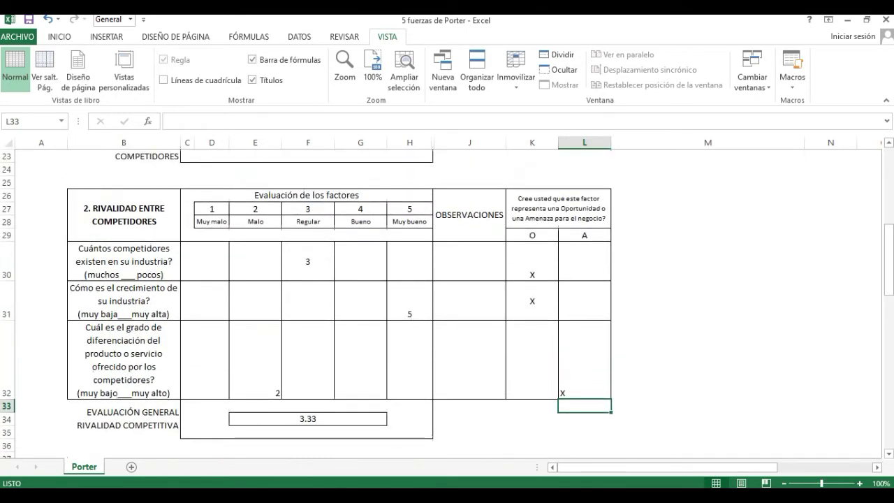
scroll(447, 302, "down", 4)
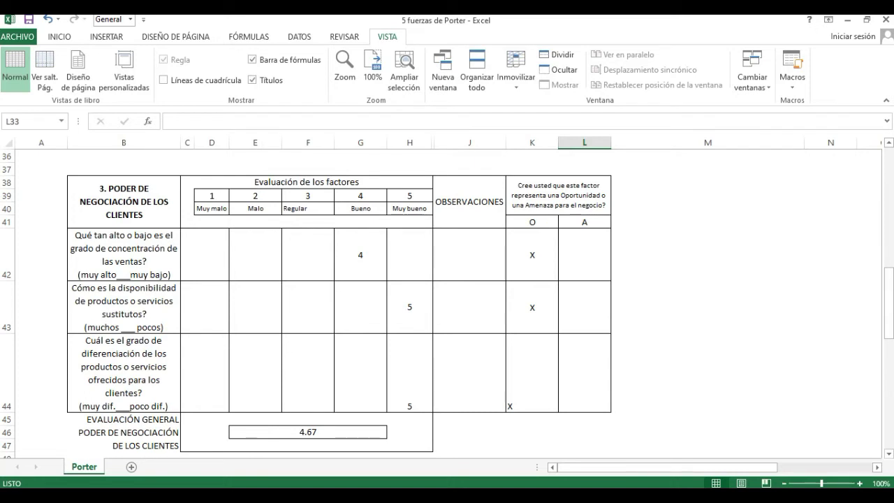
left_click(255, 308)
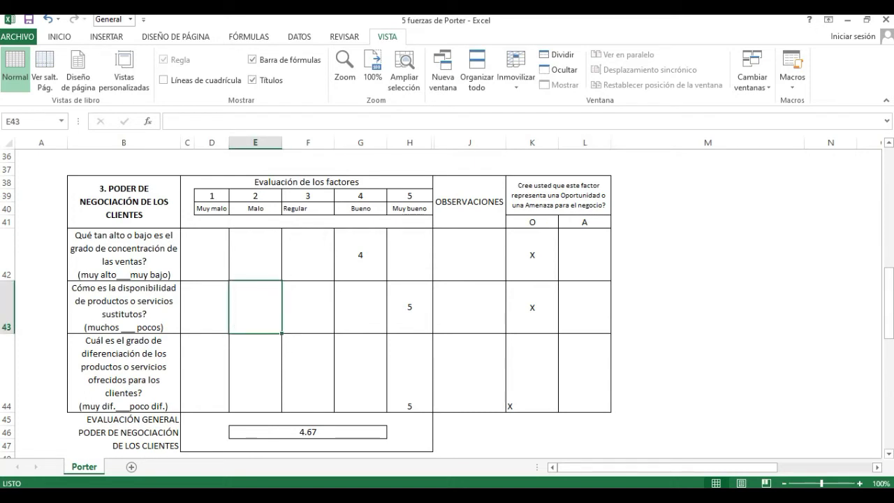
type("1")
key("Right")
key("Right")
key("Right")
key("Delete")
Reclassify the substitute availability factor as a threat by clearing its mark under O and entering X under A
key("Right")
key("Right")
key("Delete")
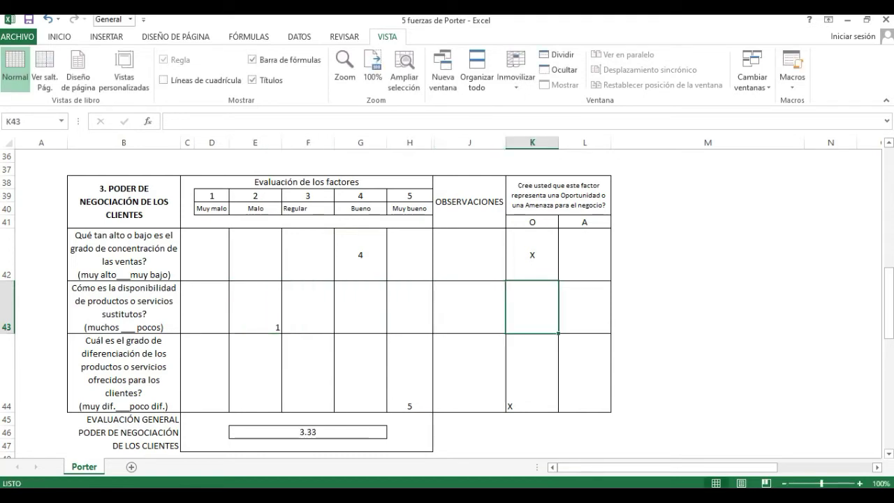
key("Right")
type("X")
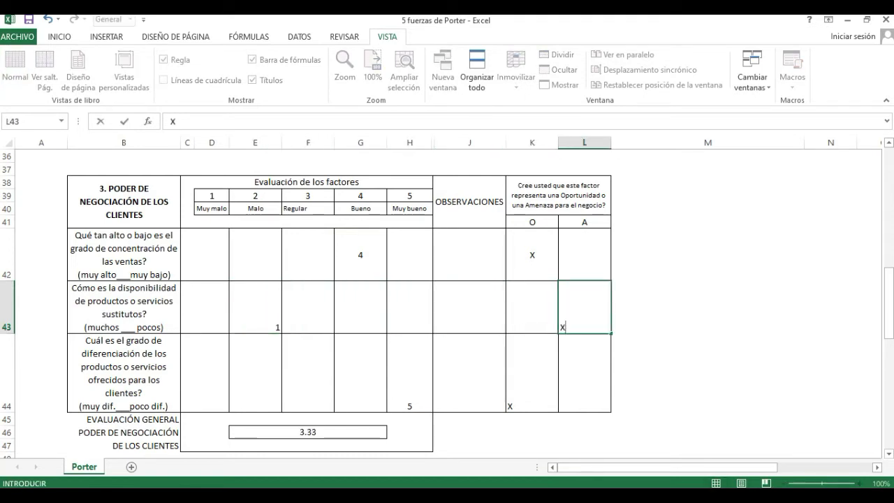
scroll(447, 300, "down", 3)
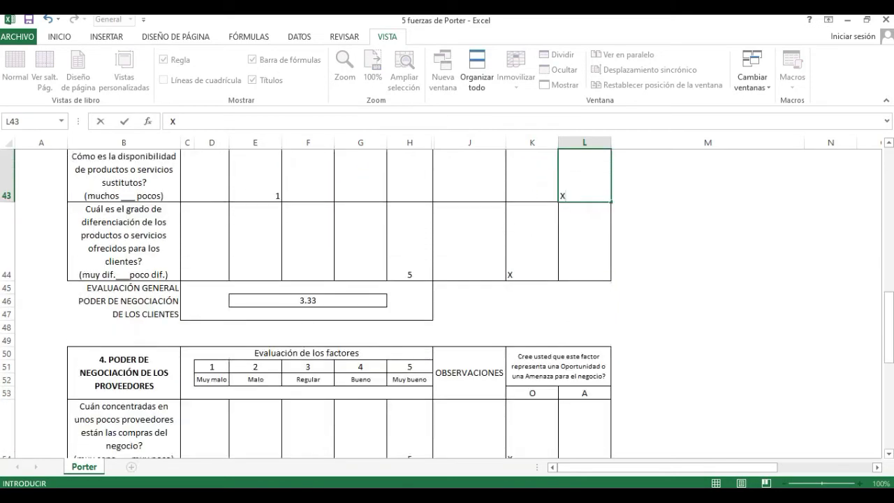
left_click(124, 241)
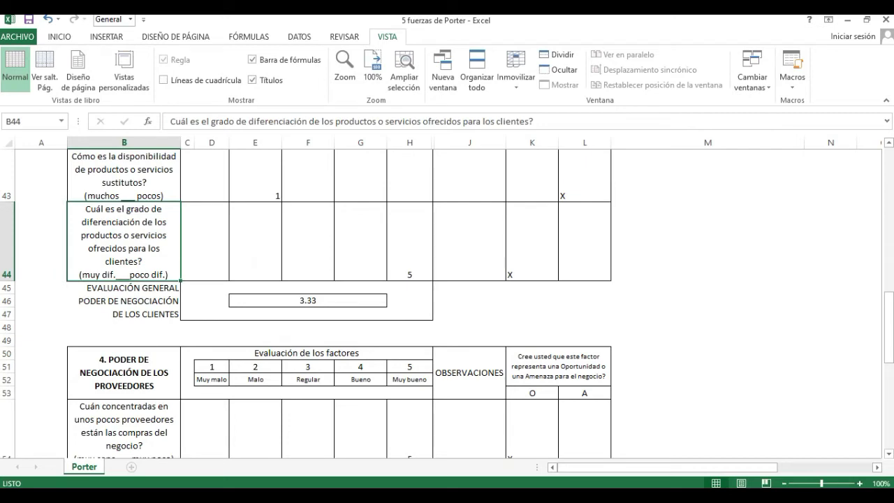
Rate the differentiation of products offered to customers 2 under Malo and clear its Muy bueno rating
scroll(447, 300, "up", 3)
scroll(447, 300, "down", 1)
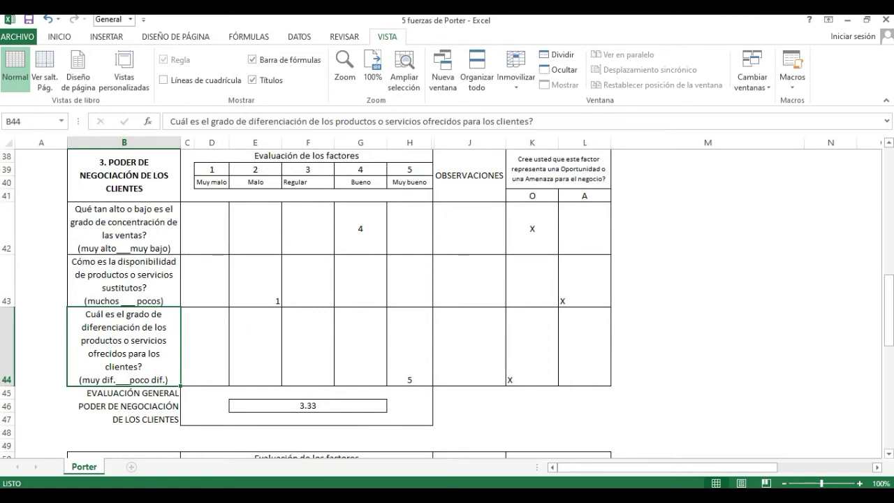
left_click(255, 346)
type("2")
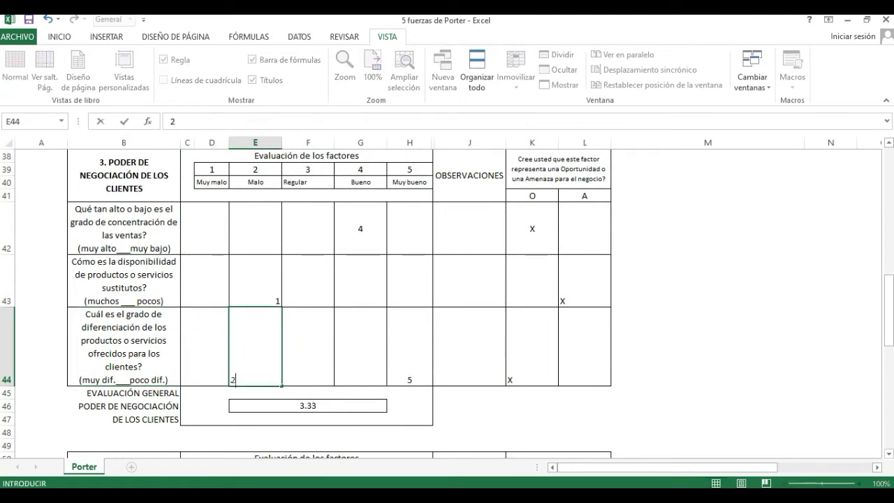
key("Right")
key("Right")
key("Right")
Move the customer product differentiation factor's X from O to A to mark it as a threat
key("Right")
key("Right")
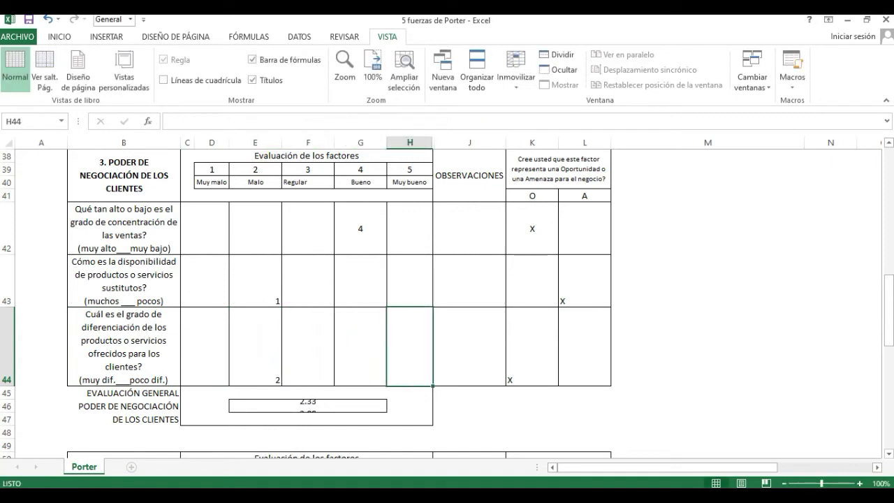
key("Delete")
key("Right")
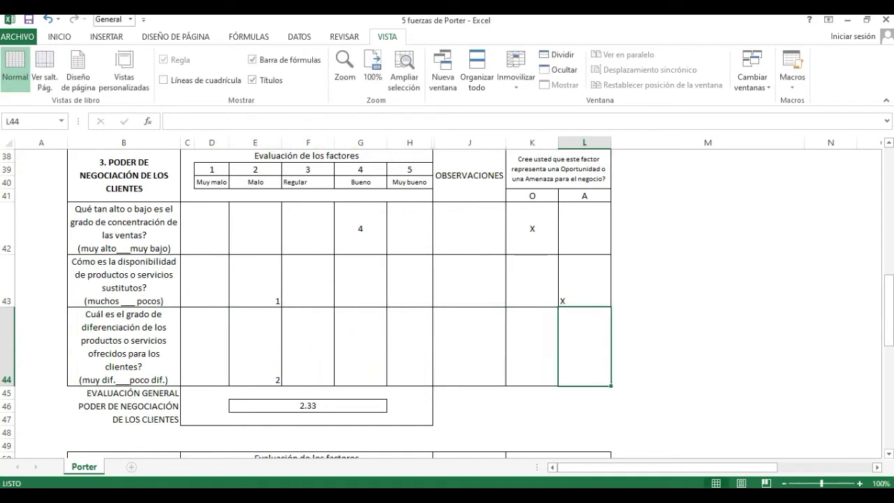
type("X")
key("Return")
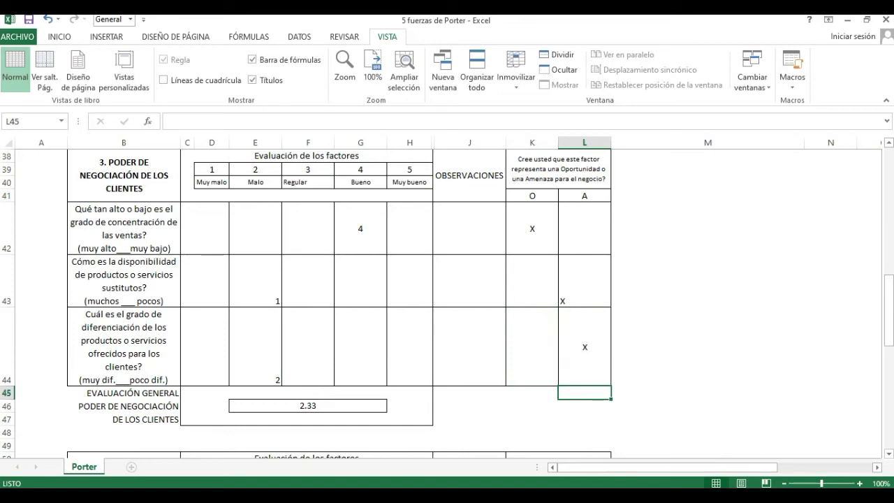
Examine the ratings and opportunity marks of the three factors in the supplier bargaining power table
scroll(341, 300, "down", 2)
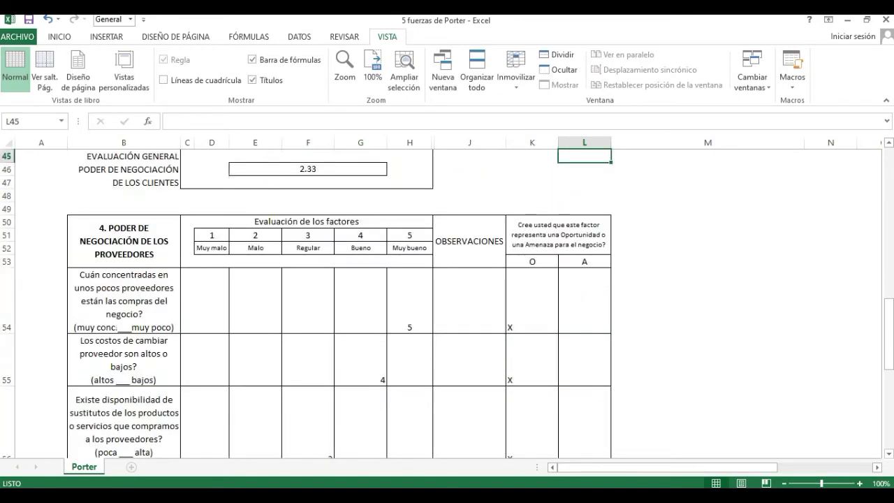
scroll(341, 301, "up", 2)
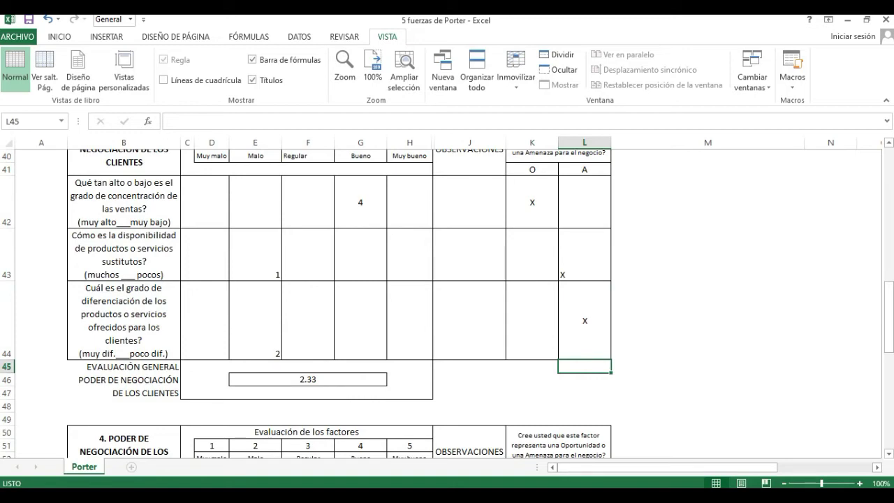
scroll(340, 300, "down", 3)
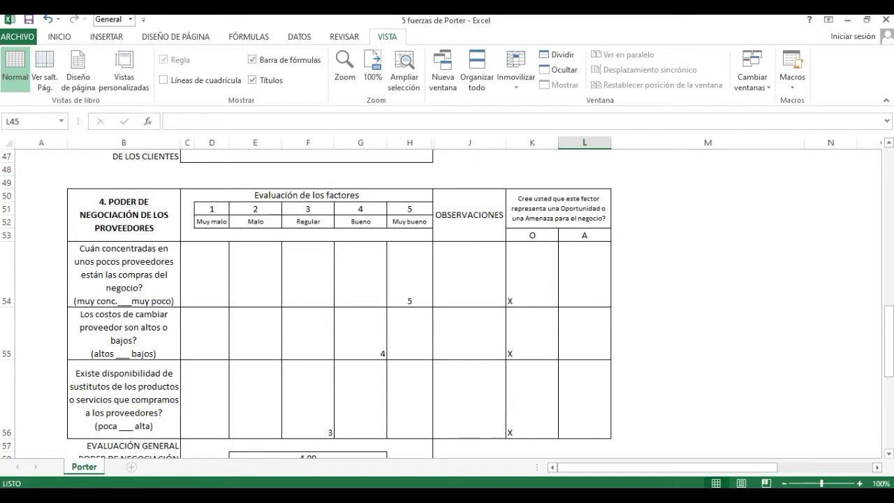
scroll(447, 303, "down", 1)
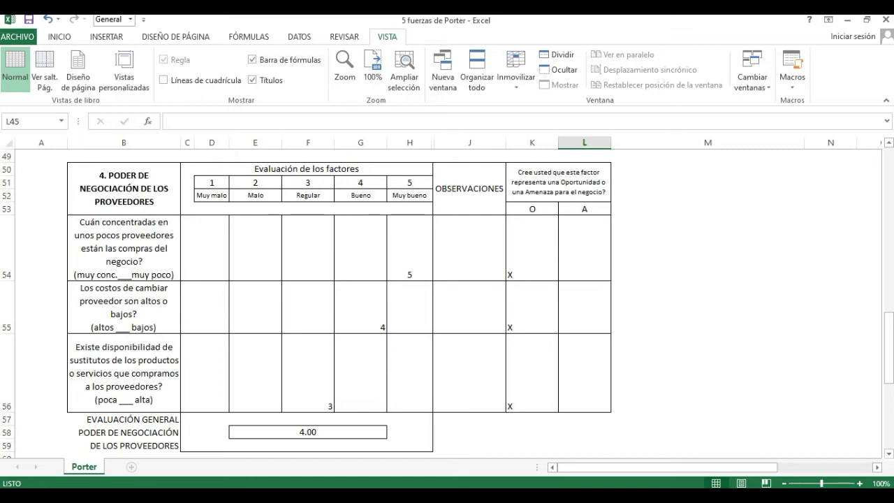
left_click(409, 248)
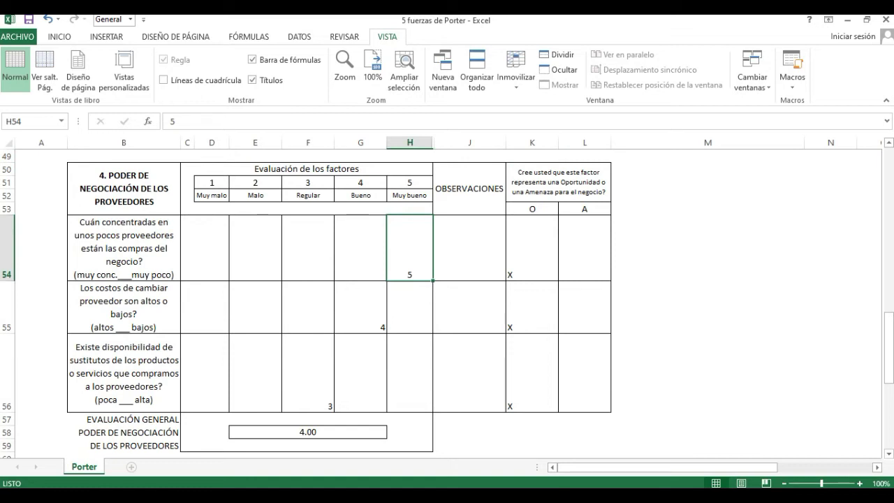
left_click(124, 307)
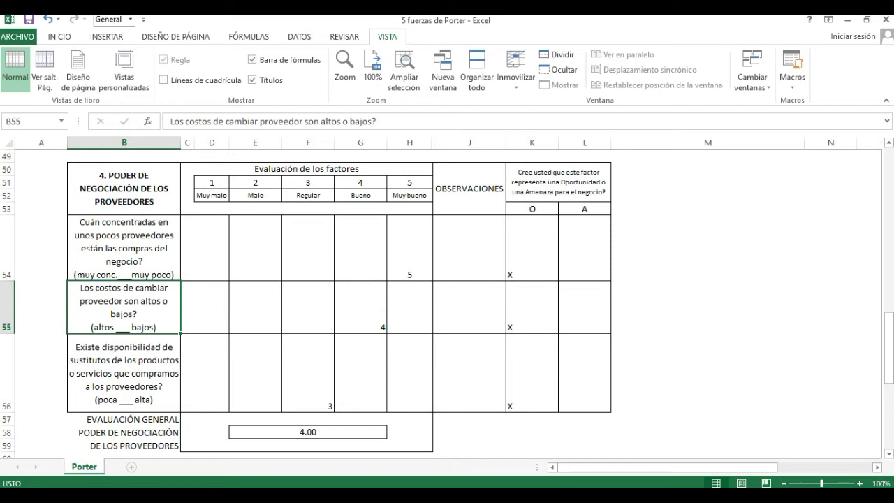
left_click(360, 307)
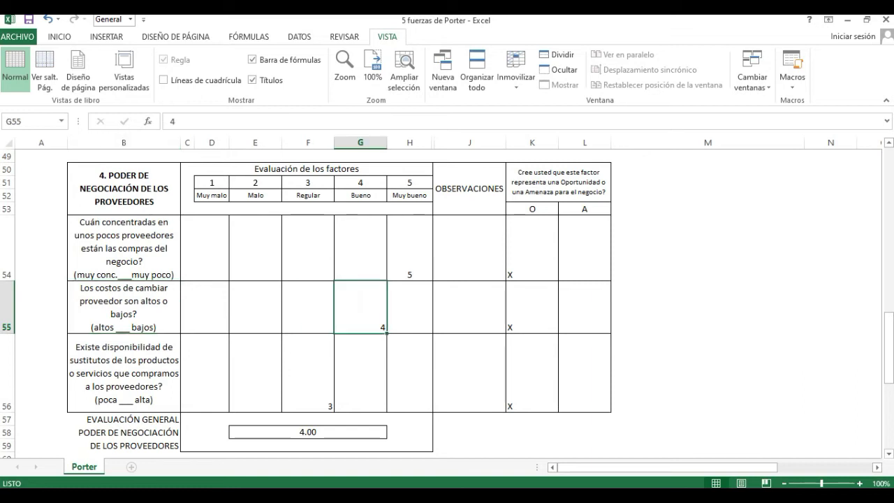
key("Right")
key("Right")
key("Right")
scroll(447, 304, "down", 2)
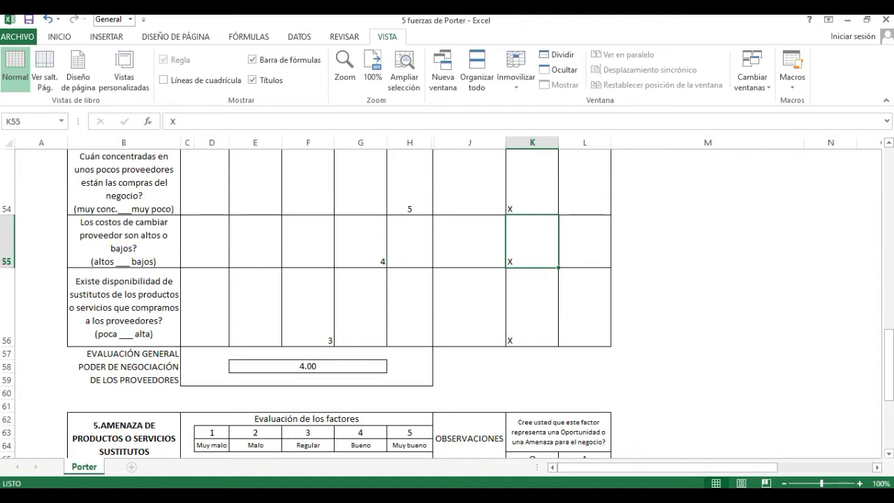
left_click(308, 307)
scroll(340, 302, "up", 4)
scroll(339, 302, "down", 1)
scroll(448, 304, "down", 1)
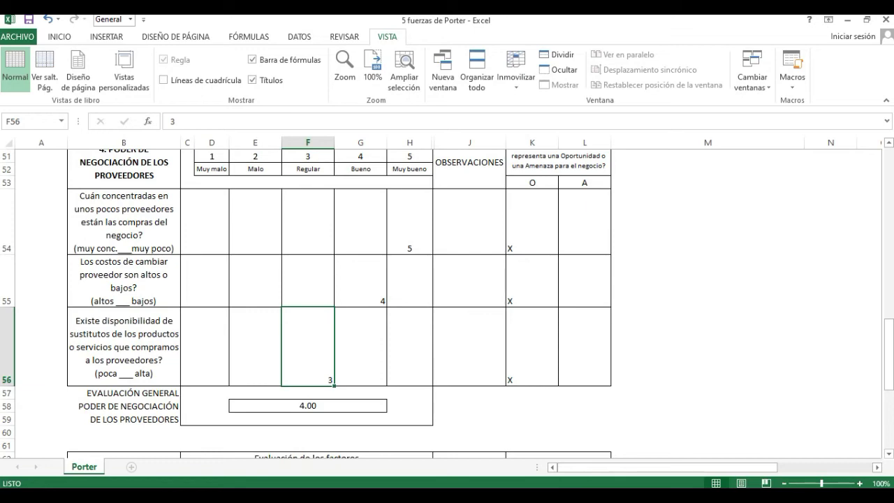
Rate the customer's product switching cost factor in the substitutes table 2 under Malo and clear its Regular rating
scroll(447, 304, "down", 4)
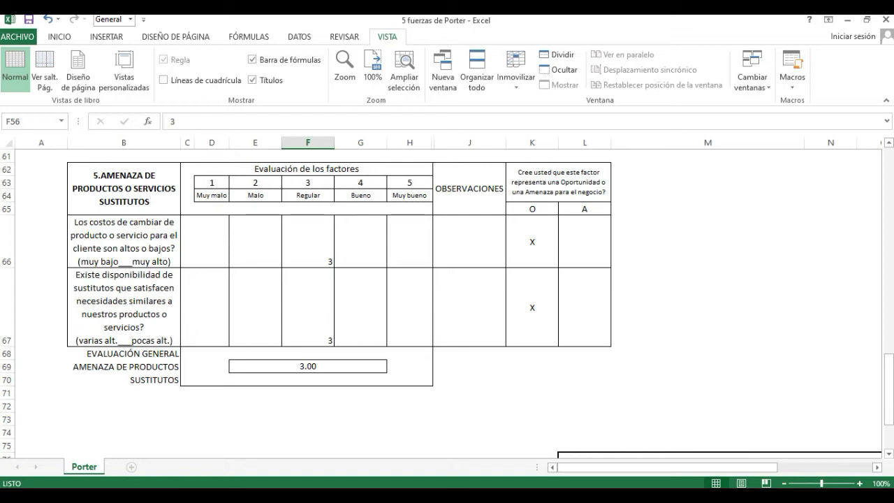
left_click(255, 241)
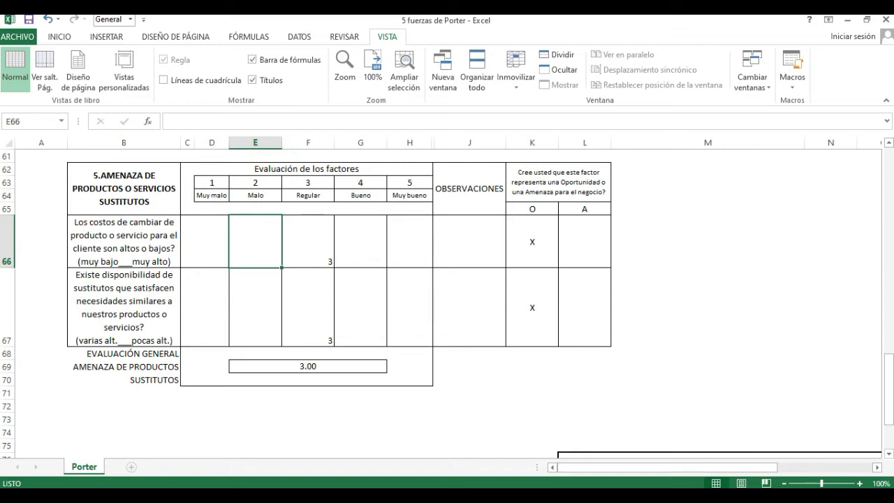
type("2")
left_click(359, 241)
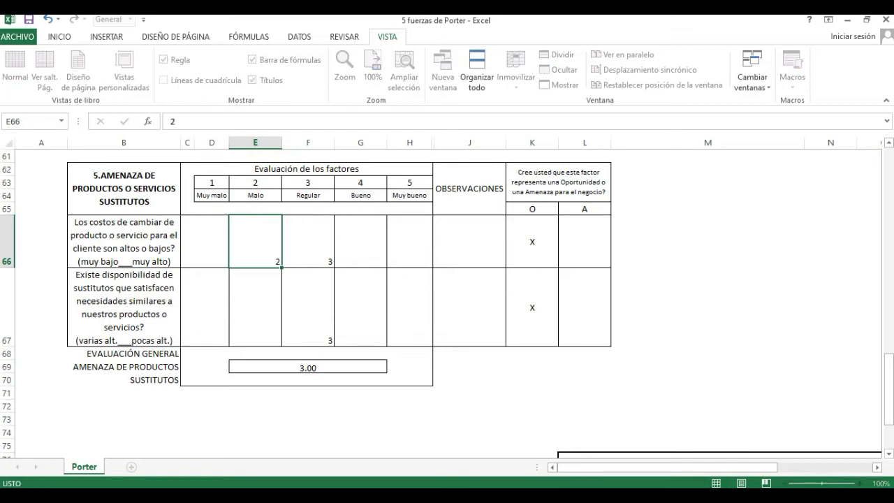
left_click(307, 241)
key("Delete")
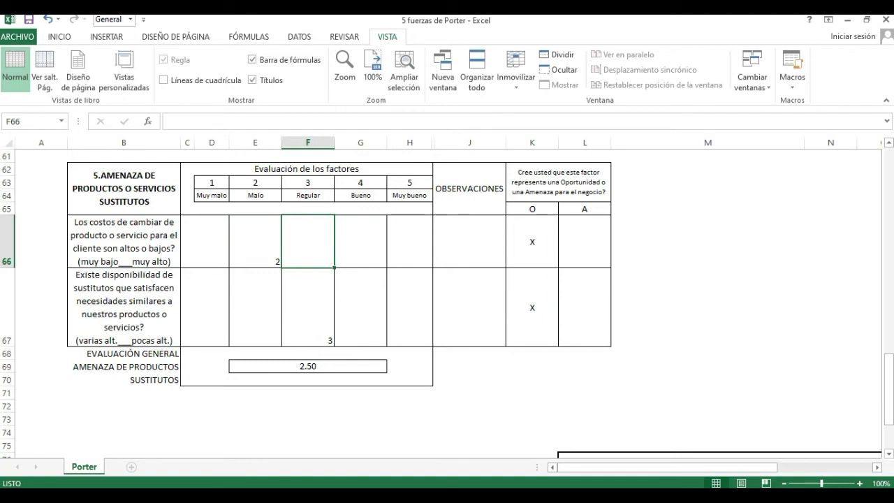
left_click(359, 241)
Reclassify the substitutes table's switching cost factor as a threat by clearing its mark under O and entering X under A
left_click(532, 241)
key("Delete")
left_click(585, 241)
type("X")
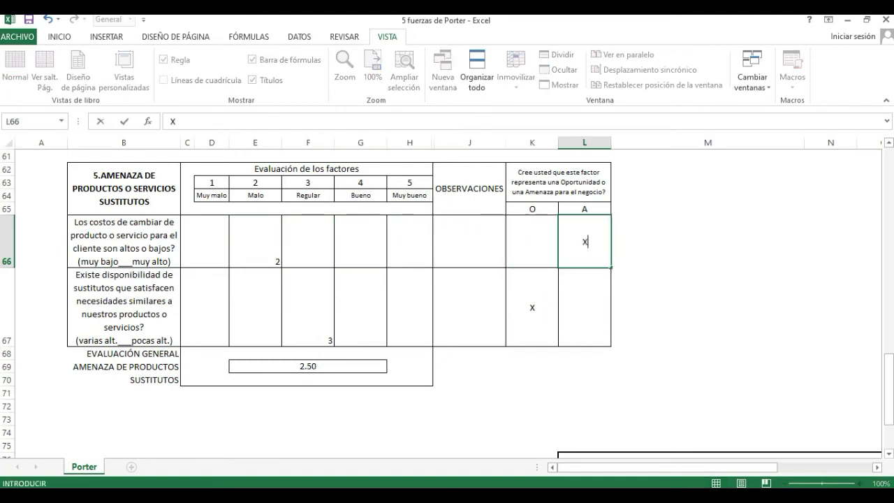
key("Return")
Review the rating and full question of the factor on substitutes that satisfy needs similar to the business's products
key("Left")
key("Left")
key("Left")
key("Left")
key("Left")
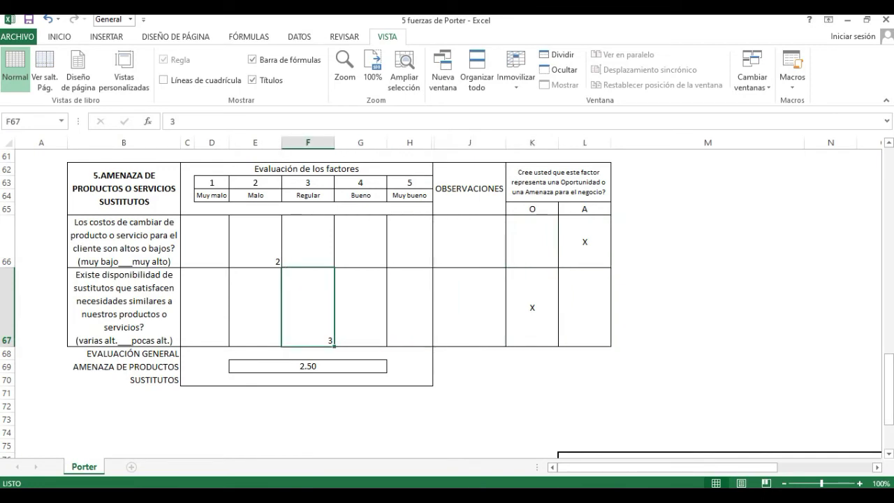
key("Left")
key("Left")
key("Left")
key("Left")
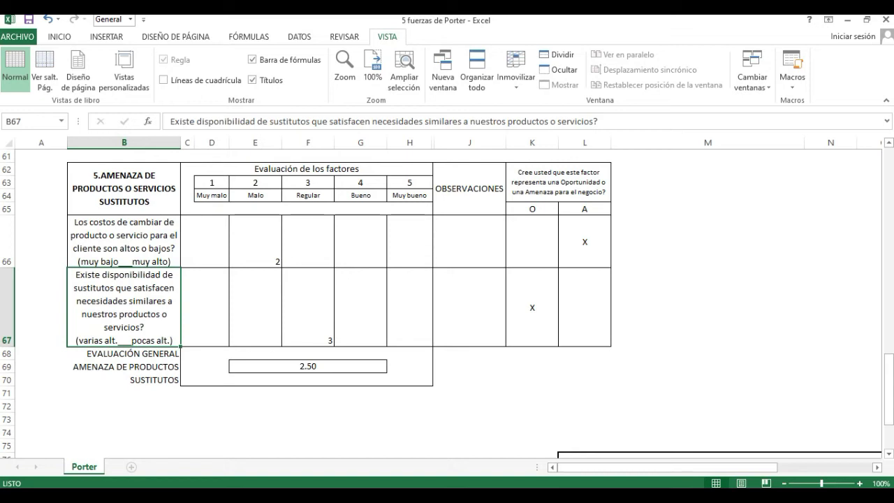
Clear the rating of the similar-needs substitutes availability factor and re-enter 3 under Regular
key("Right")
key("Right")
key("Right")
key("Right")
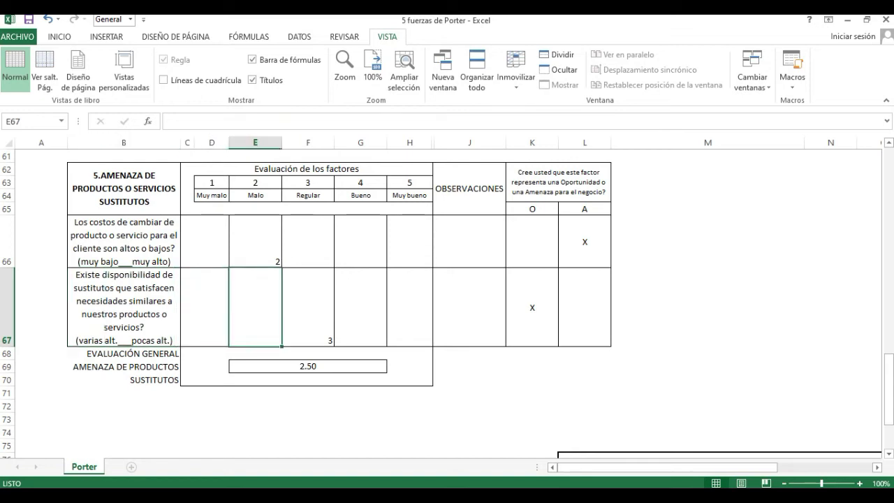
key("Delete")
key("Left")
key("Right")
type("3")
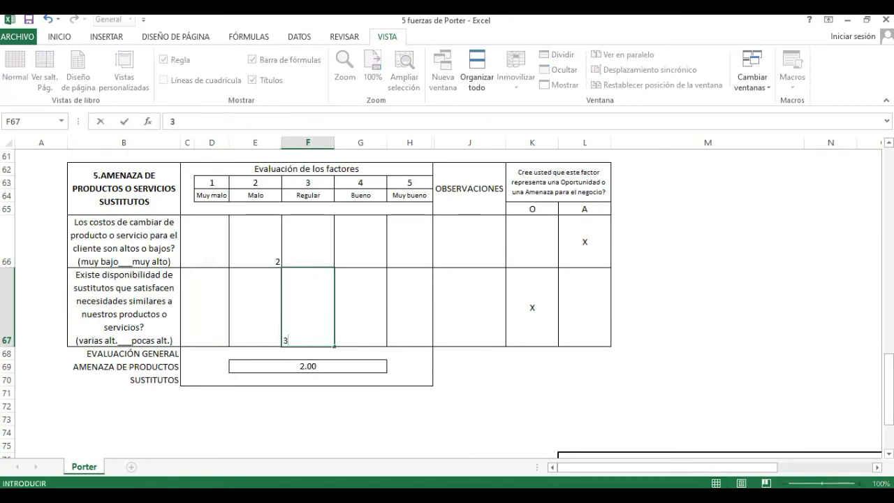
key("Right")
key("Right")
key("Right")
key("Right")
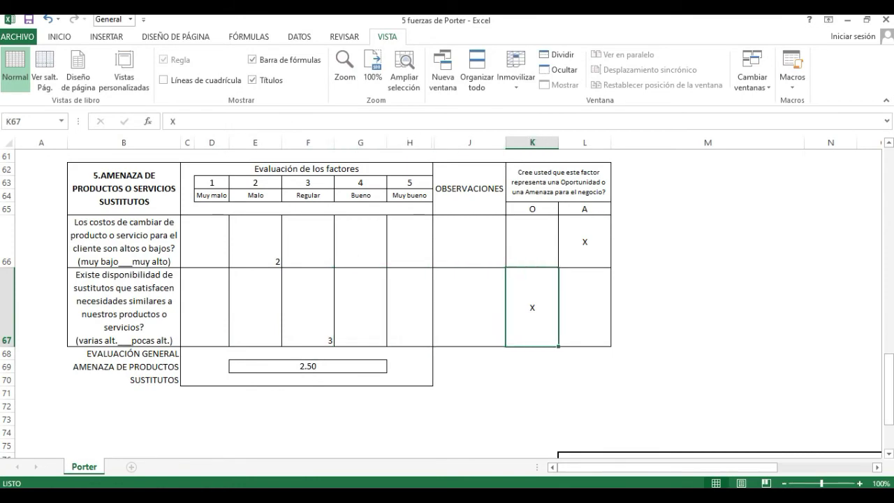
Examine the overall sector attractiveness index below the substitutes table
scroll(447, 300, "down", 5)
scroll(447, 300, "up", 3)
scroll(447, 300, "up", 1)
scroll(447, 301, "down", 2)
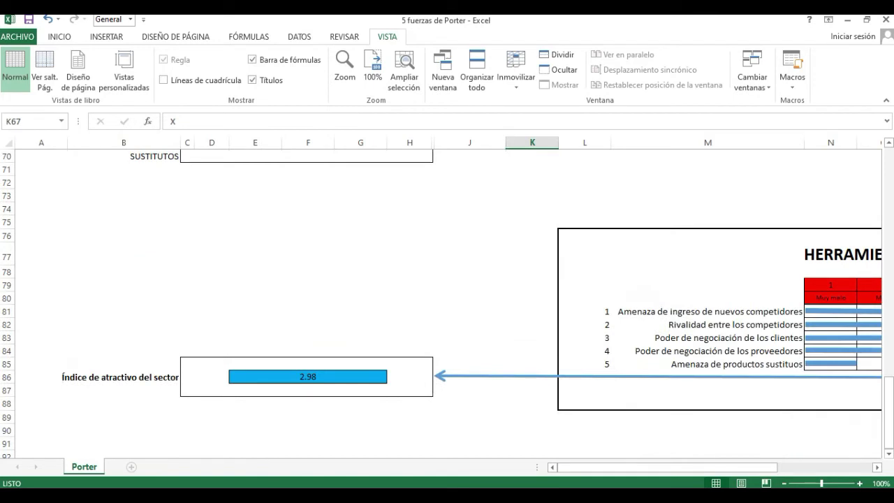